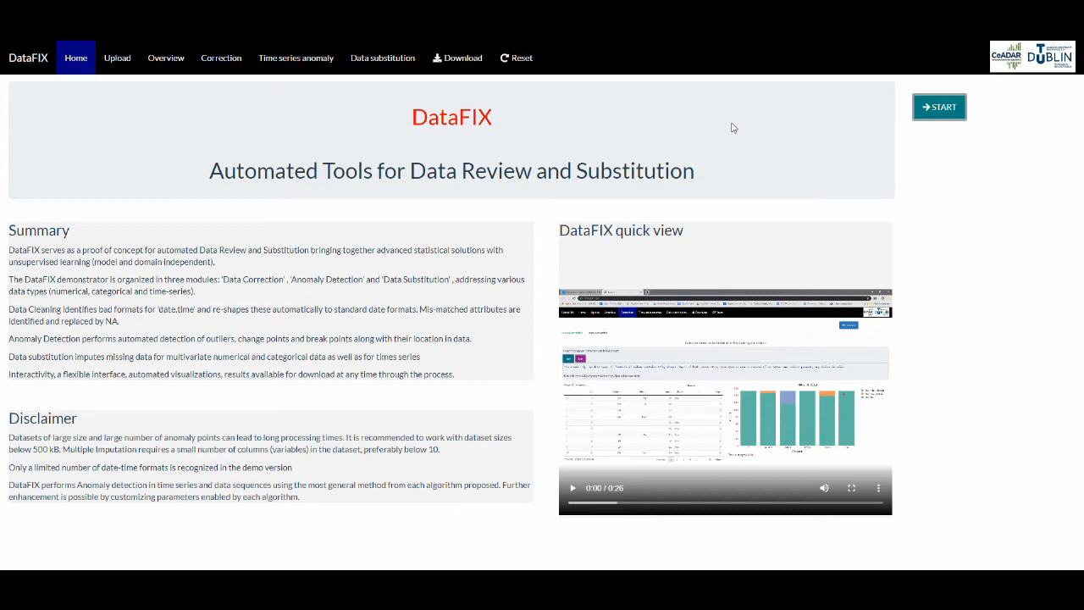
Upload the airquality CSV file with its header and all observations, and show its data
click(942, 108)
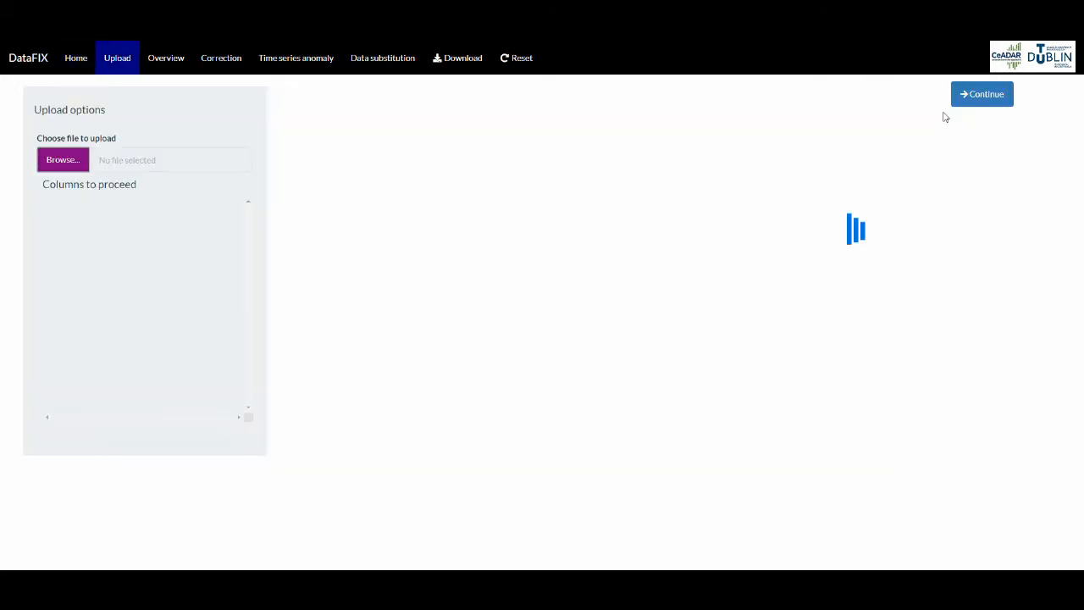
click(82, 170)
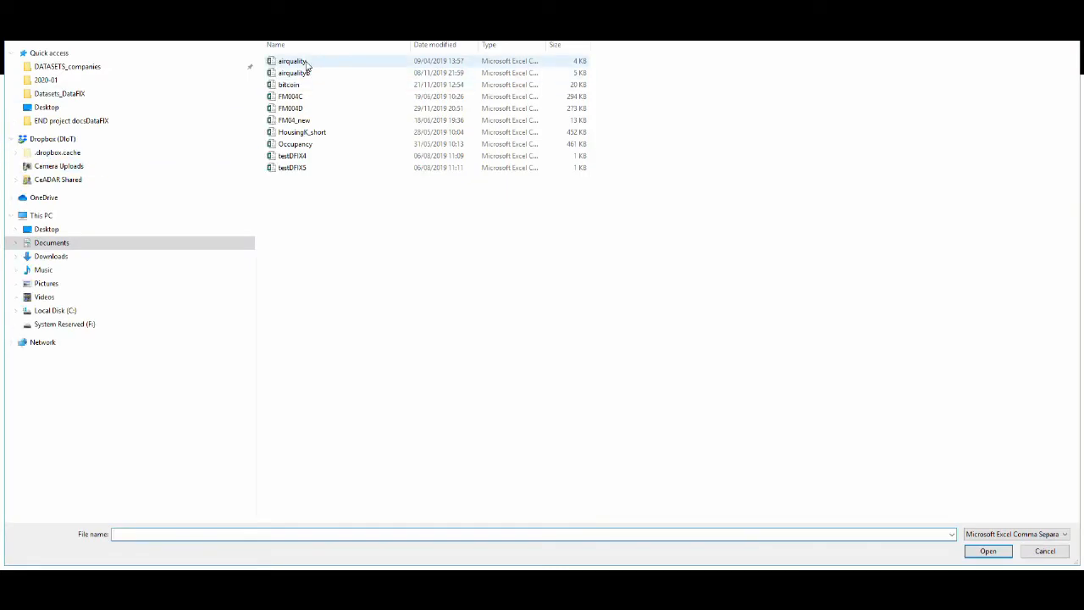
double_click(308, 67)
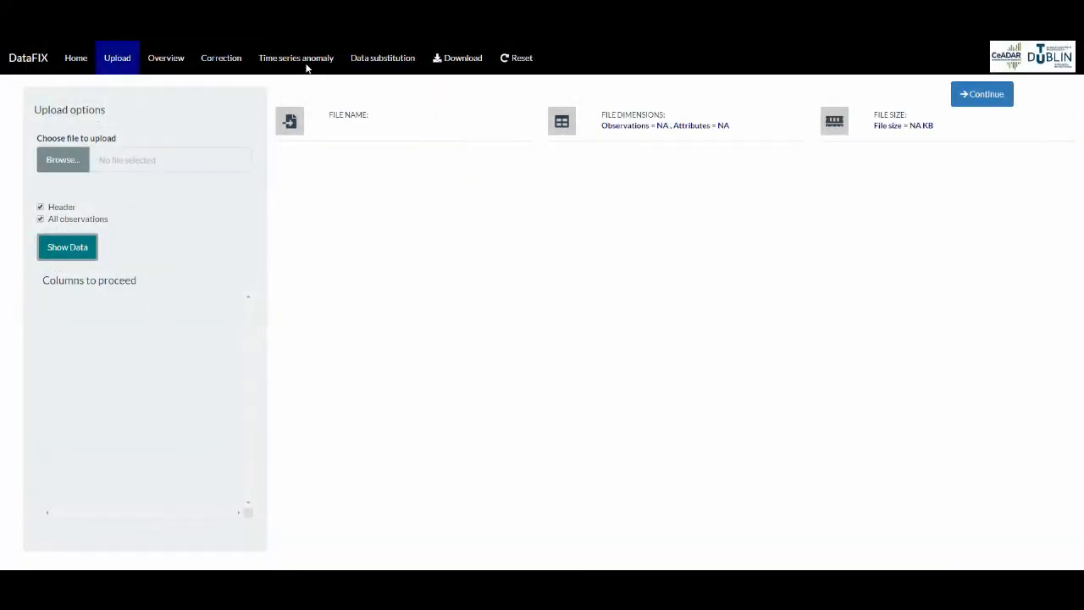
click(80, 256)
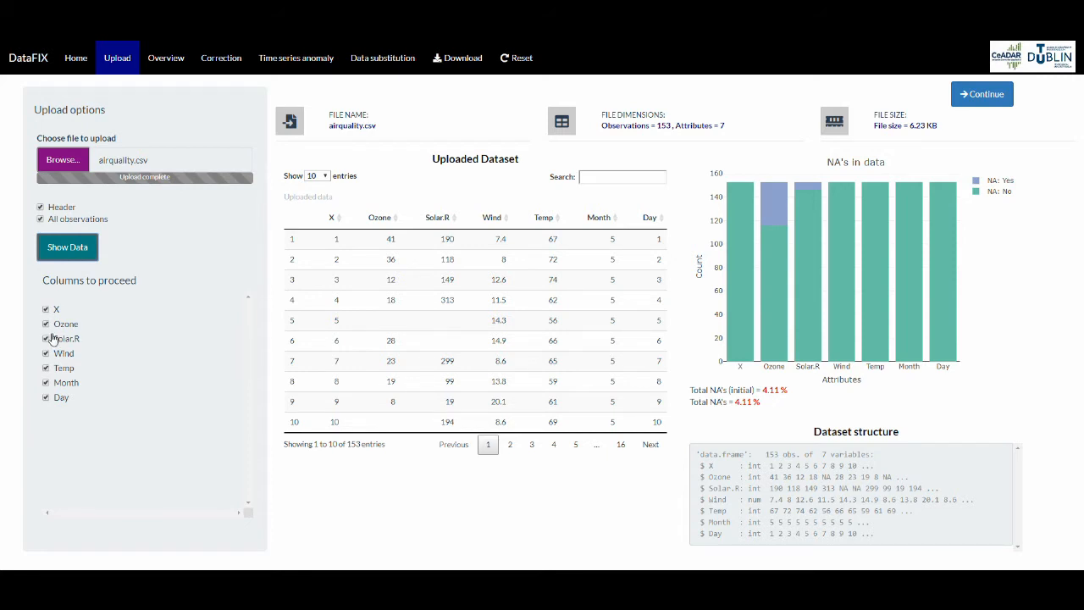
Exclude the Ozone column and include it again, and proceed to the data overview with all columns
click(46, 325)
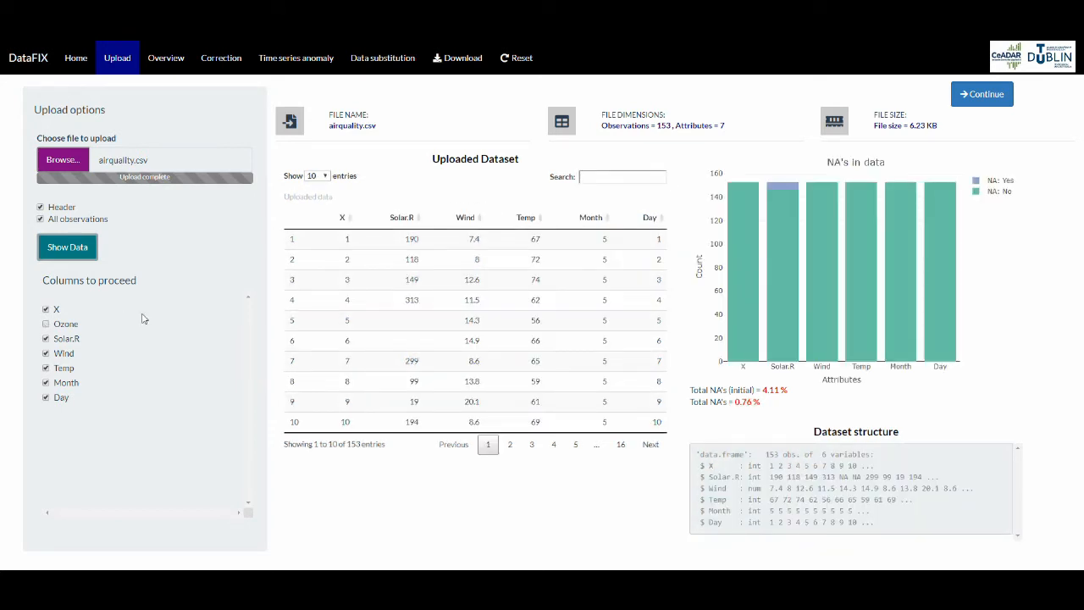
click(46, 323)
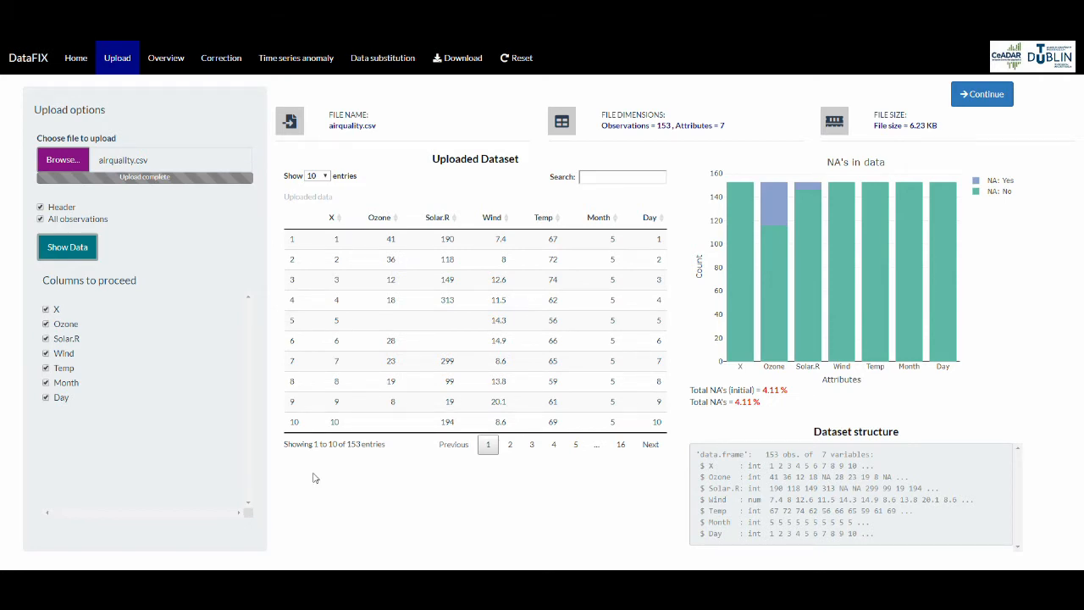
click(986, 95)
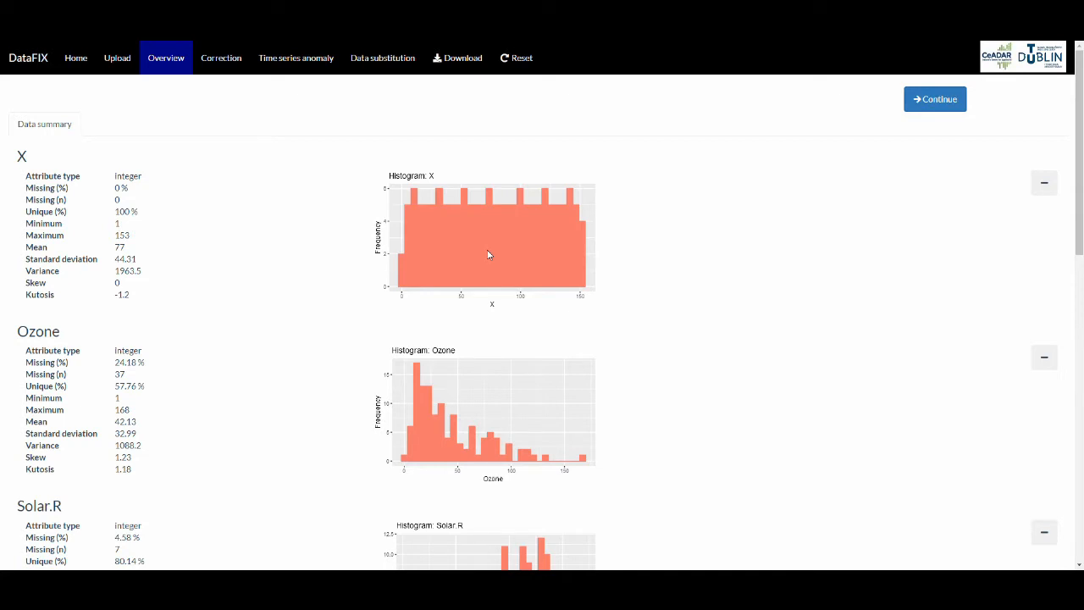
Merge the Day and Month columns into a date column in the manual correction, leaving Year at None
click(923, 107)
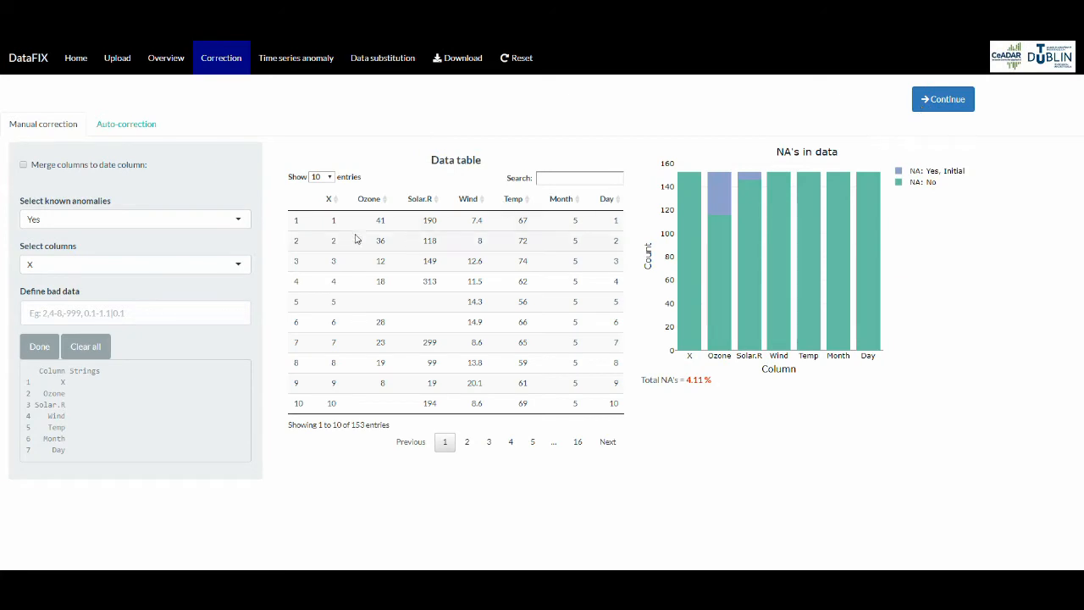
click(23, 165)
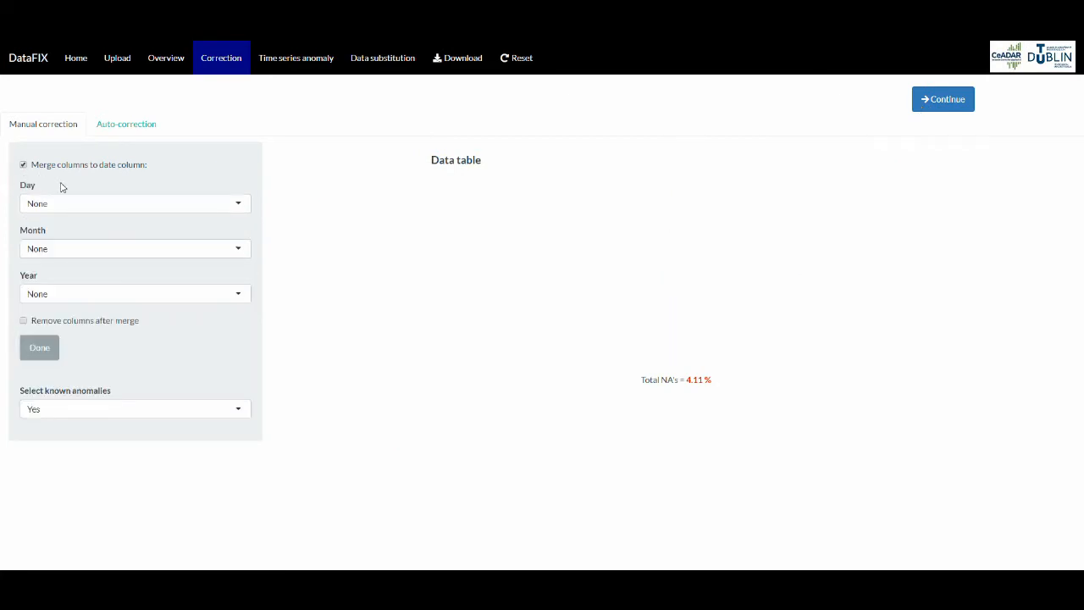
click(238, 207)
scroll(245, 305, down, 1)
click(127, 317)
click(238, 251)
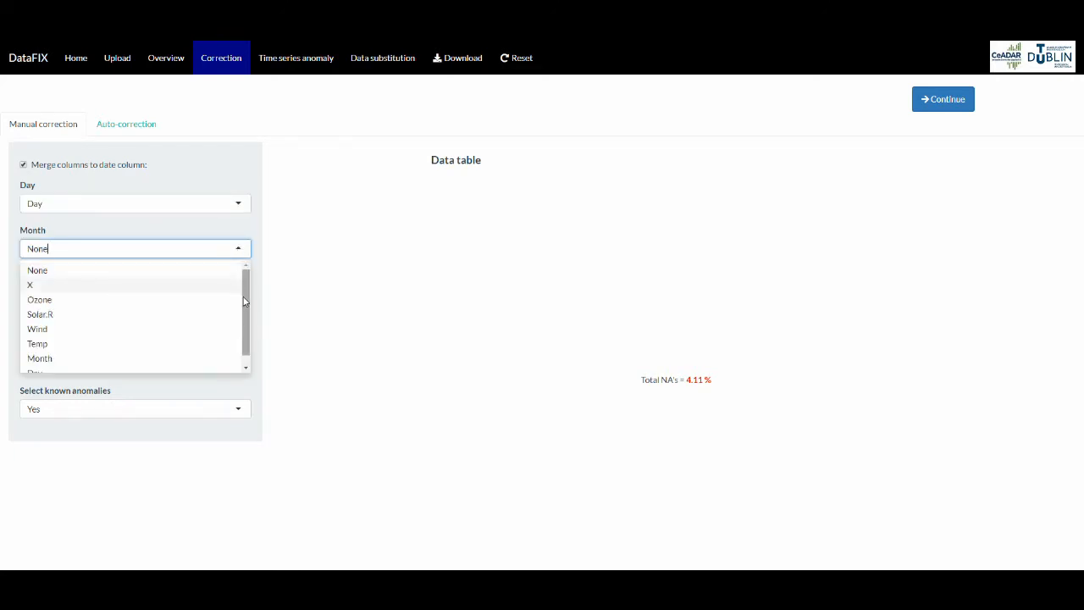
click(194, 358)
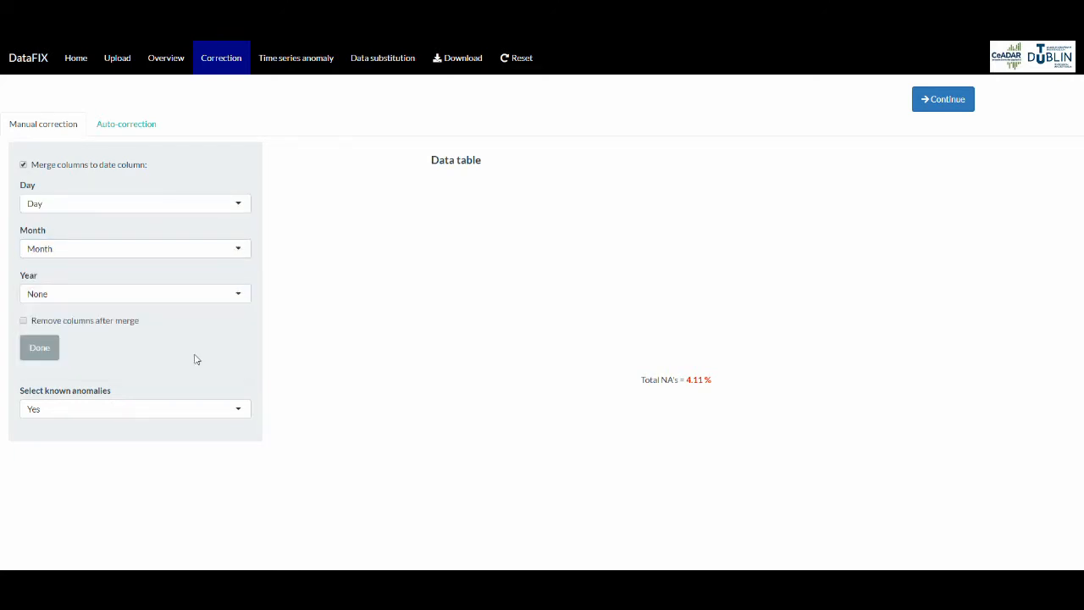
click(39, 353)
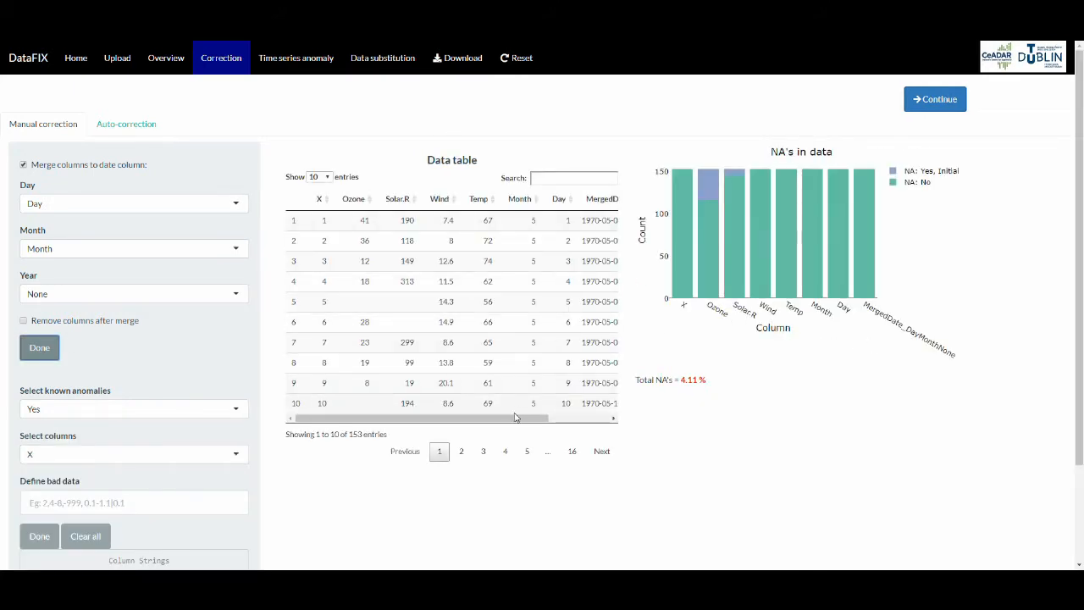
drag(515, 416, 592, 419)
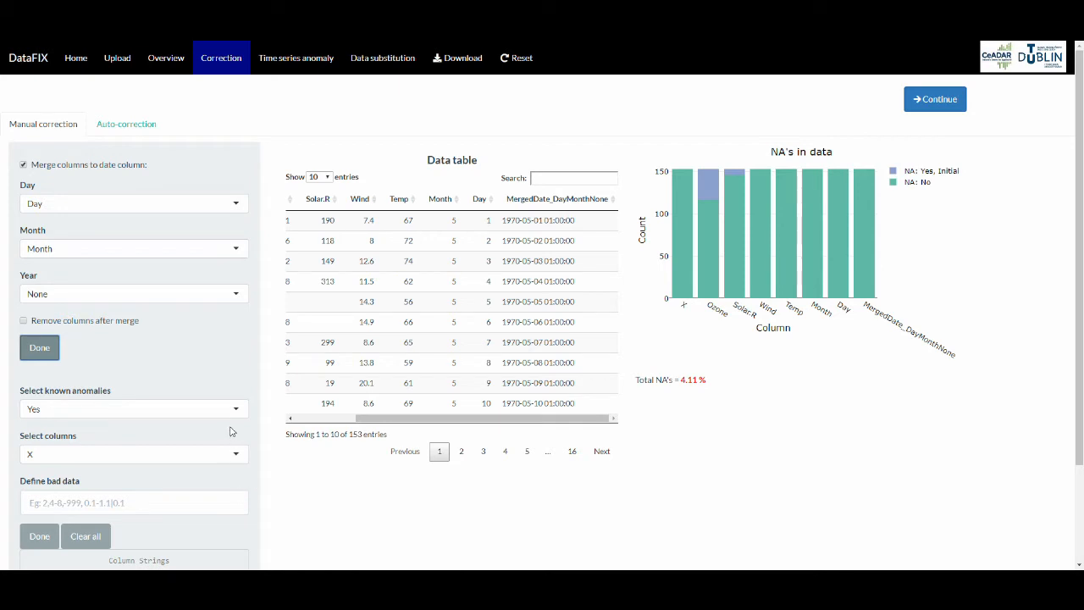
Define values 15-20 in the Wind column as bad data and inspect the missing values in the chart
click(234, 462)
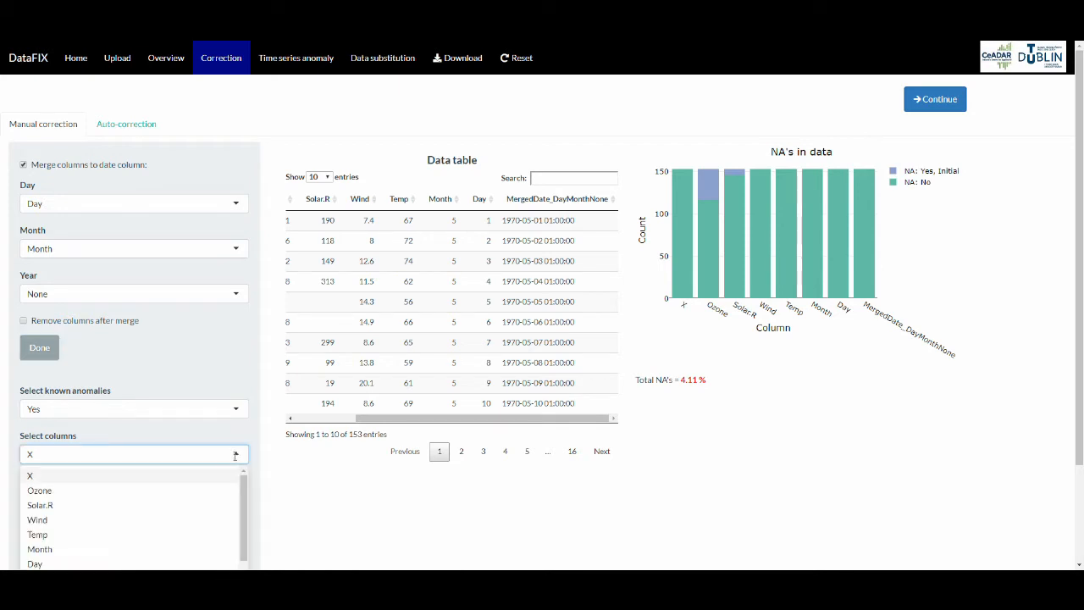
click(202, 520)
click(117, 503)
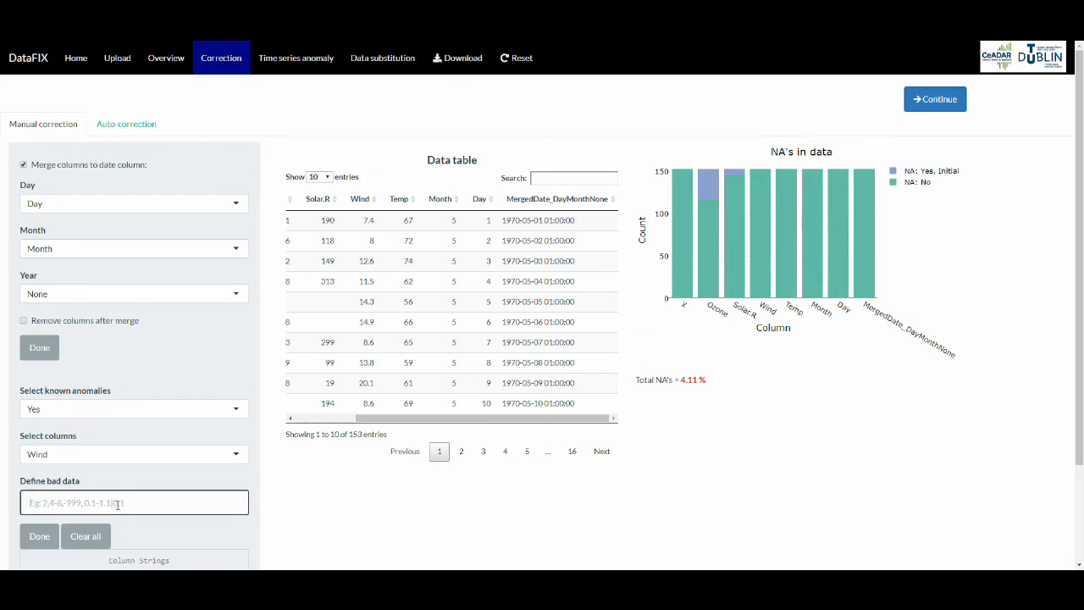
text(15-20)
click(48, 538)
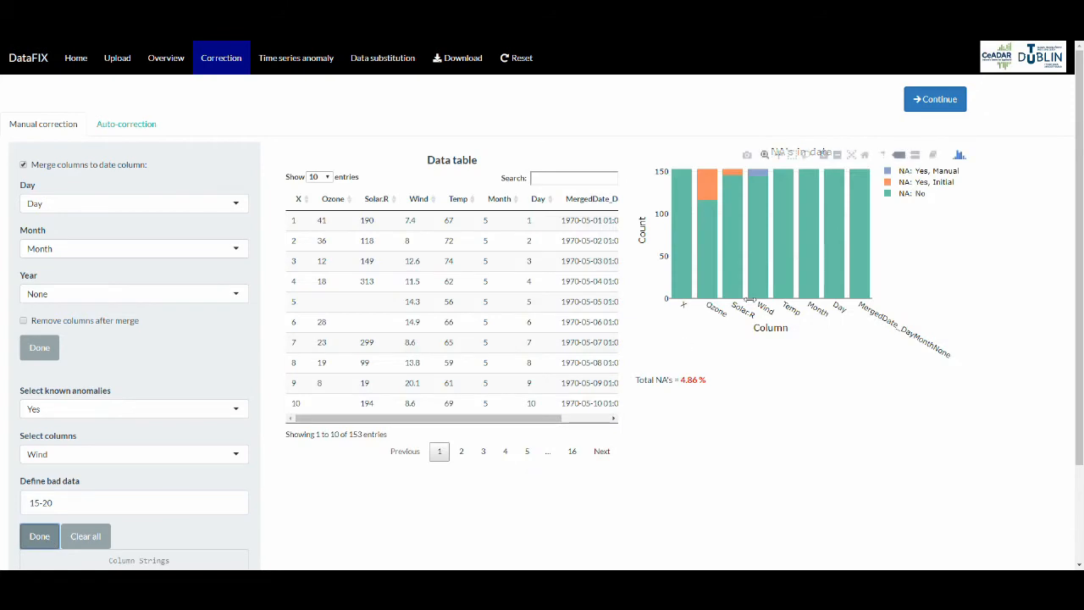
mouse_move(762, 173)
mouse_move(709, 191)
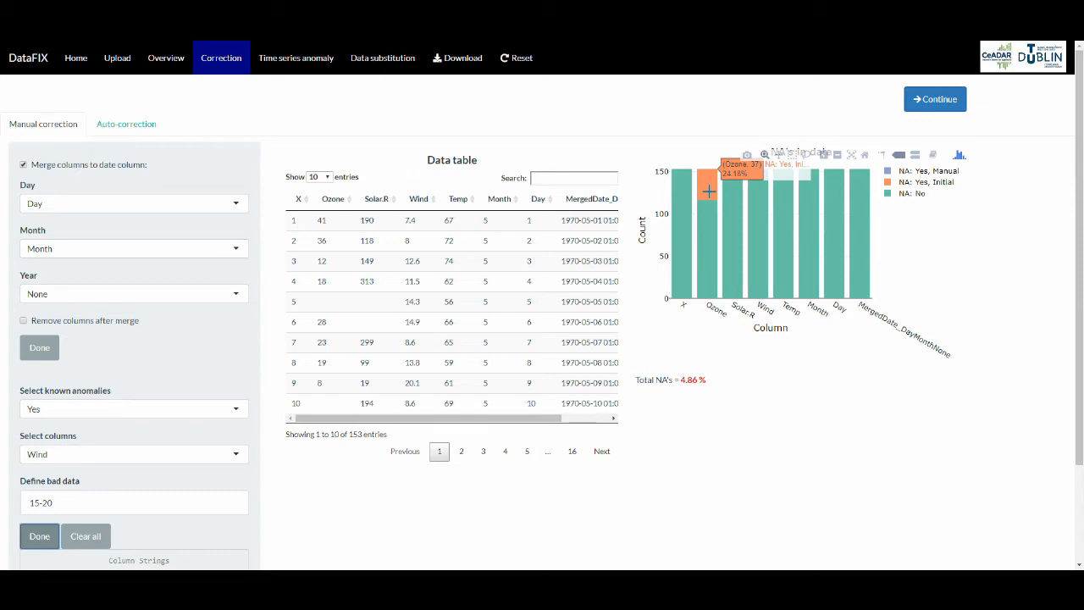
Run the Anomalize time series anomaly detection on the Temp column with the gesd method and the merged date column
click(935, 100)
click(934, 102)
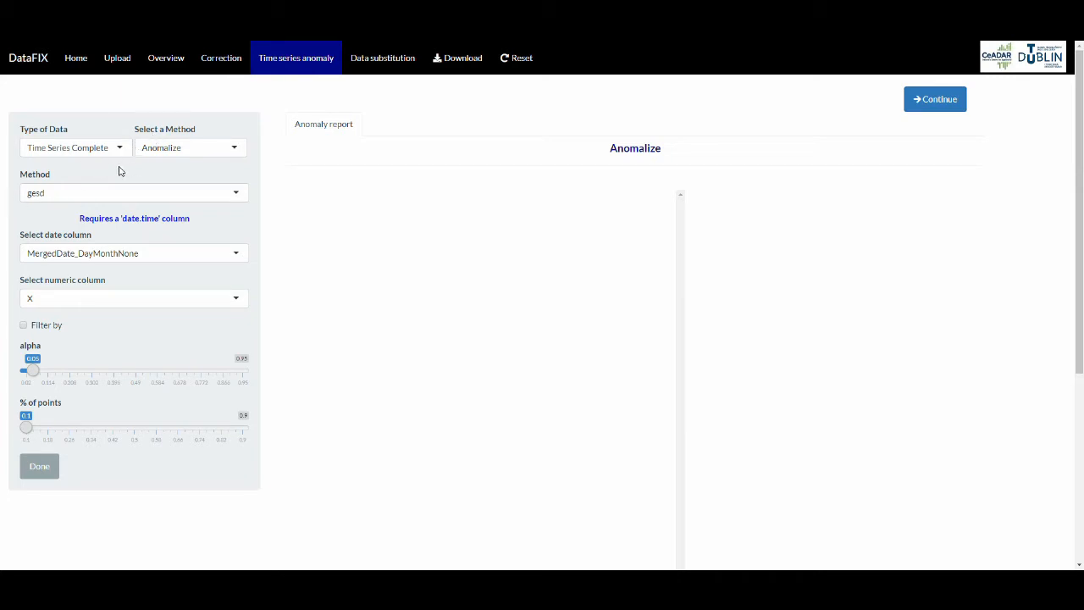
click(238, 300)
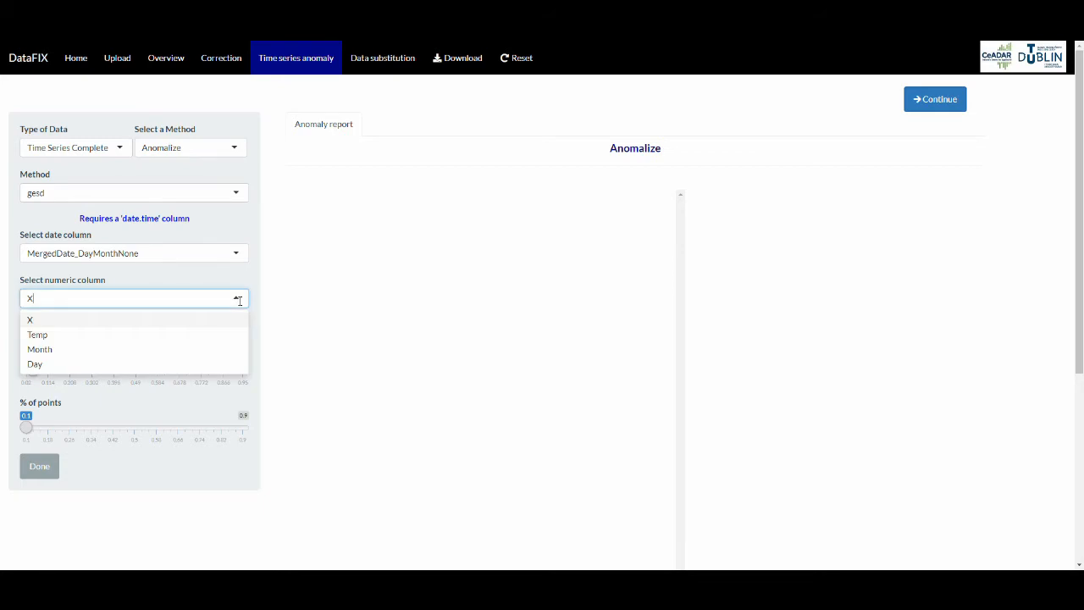
click(216, 339)
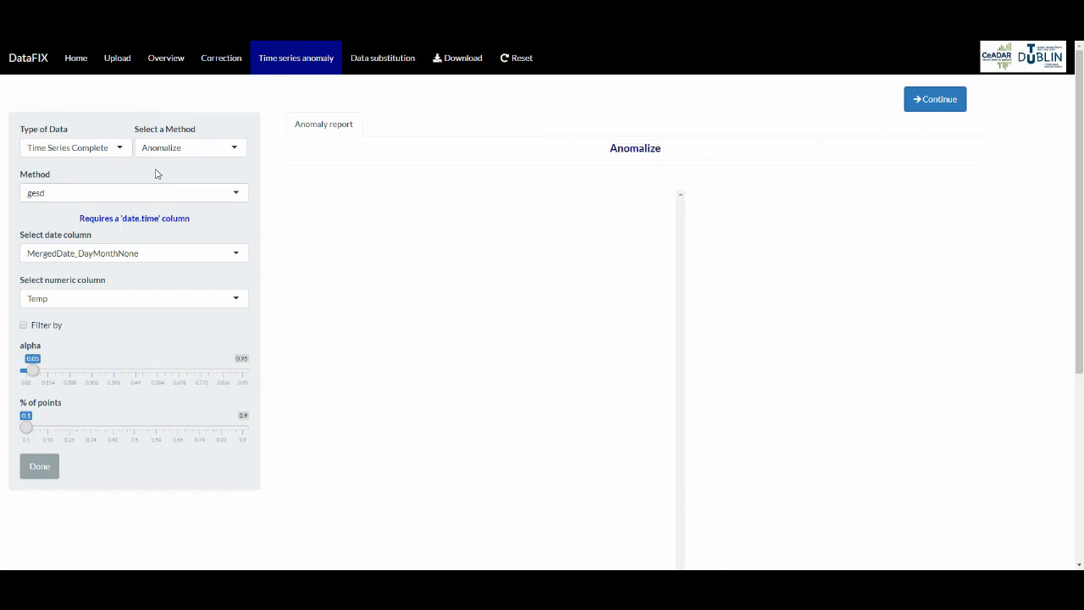
click(233, 148)
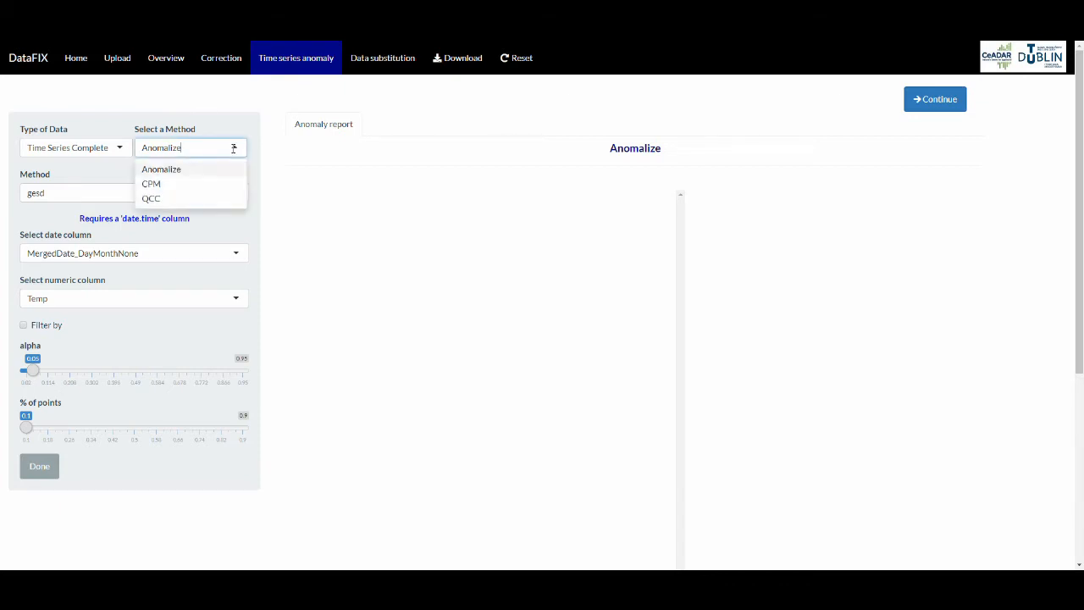
click(231, 170)
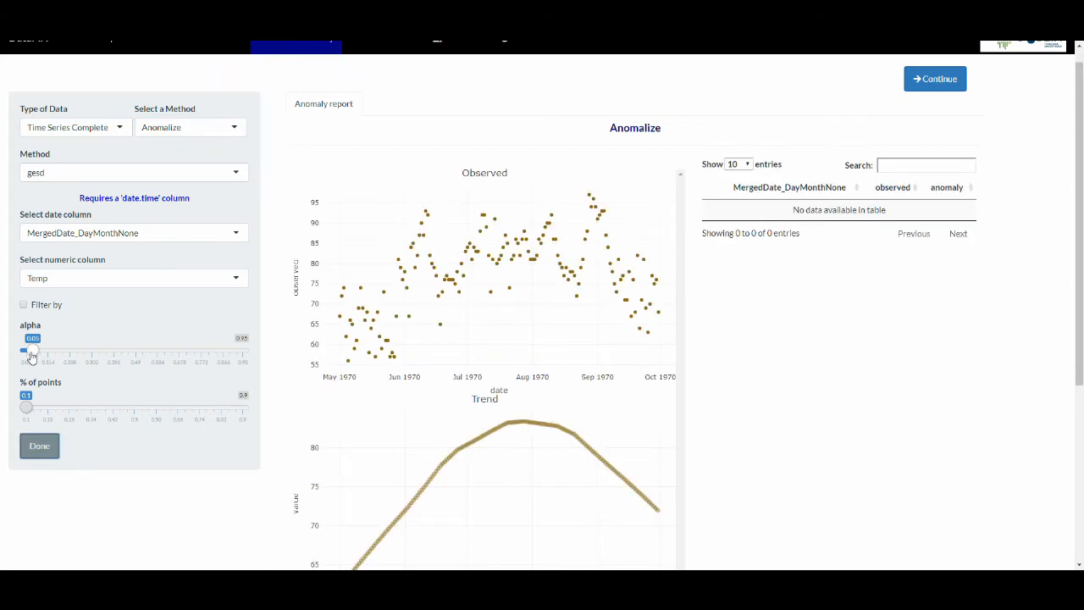
Rerun the Anomalize detection with alpha set to 0.106 and the % of points to 0.17
drag(31, 351, 46, 352)
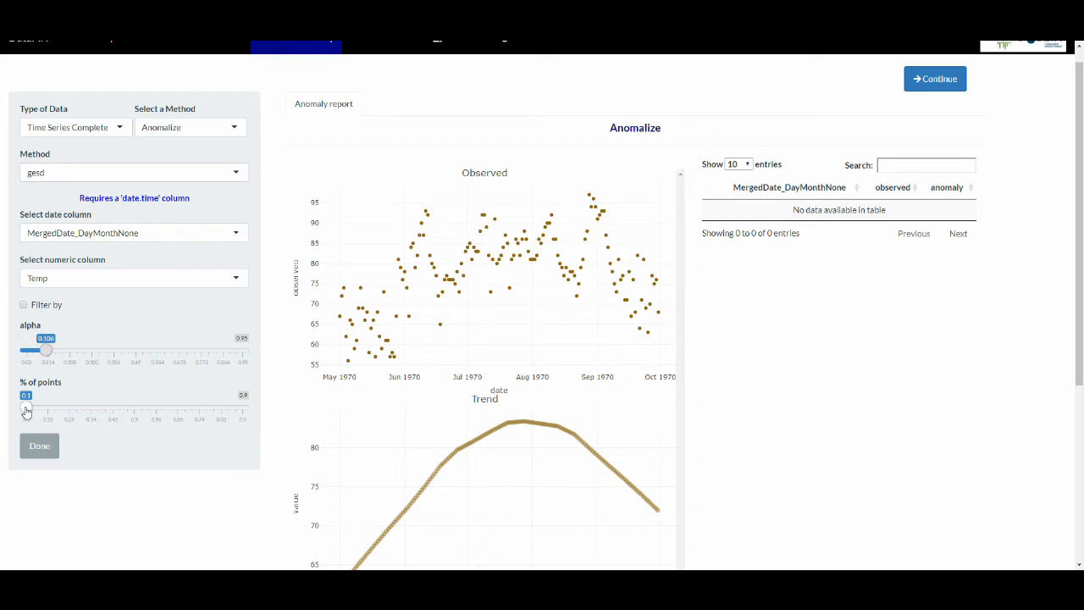
drag(25, 409, 46, 414)
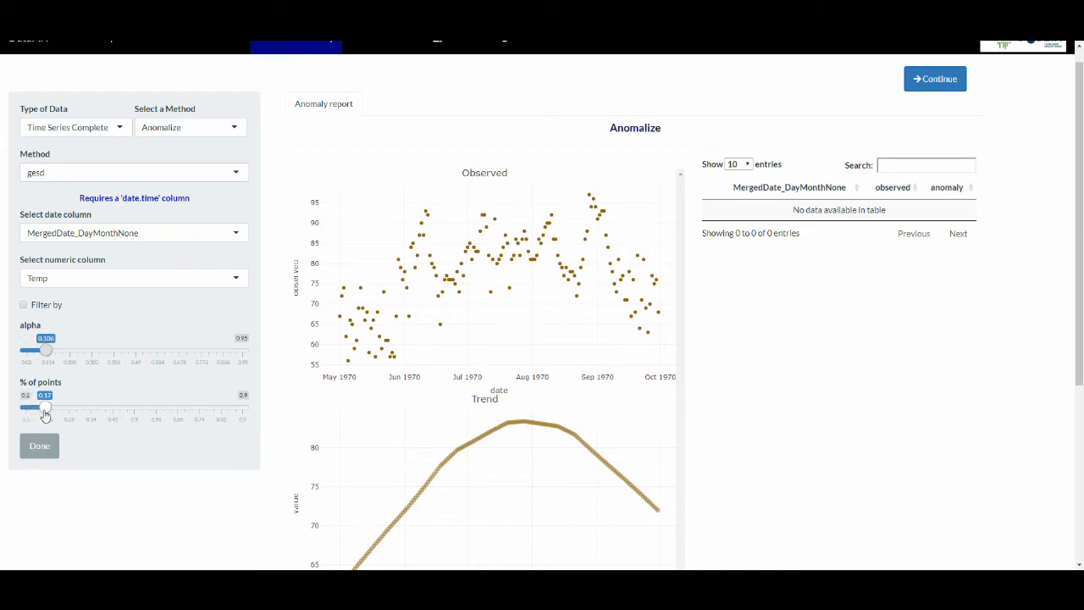
click(35, 447)
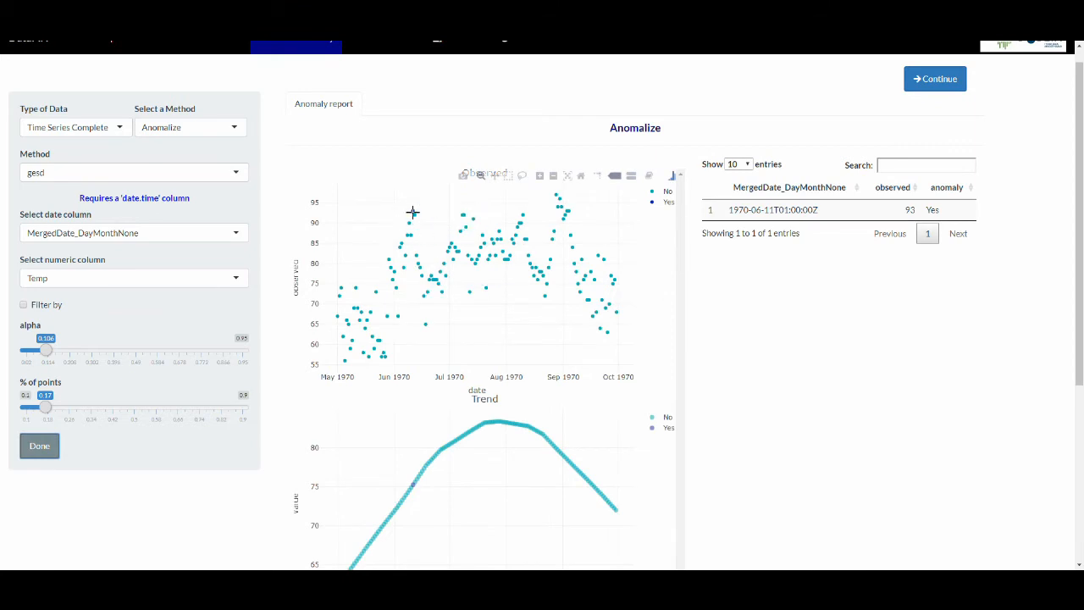
Rerun the Anomalize detection with alpha raised to 0.16 and the % of points to 0.22
drag(46, 413, 66, 413)
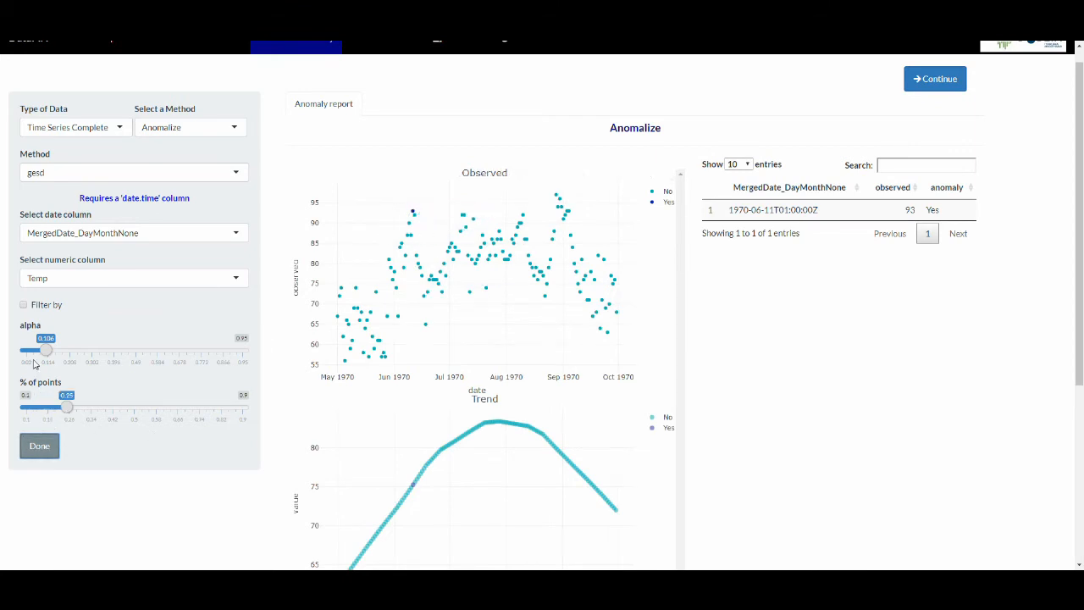
drag(46, 349, 66, 350)
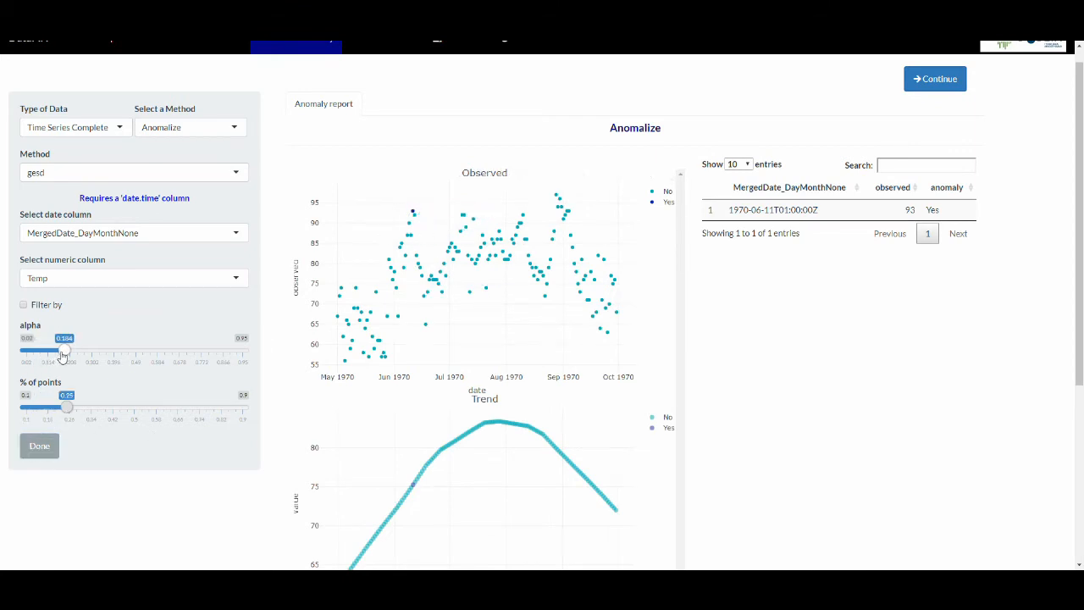
click(49, 444)
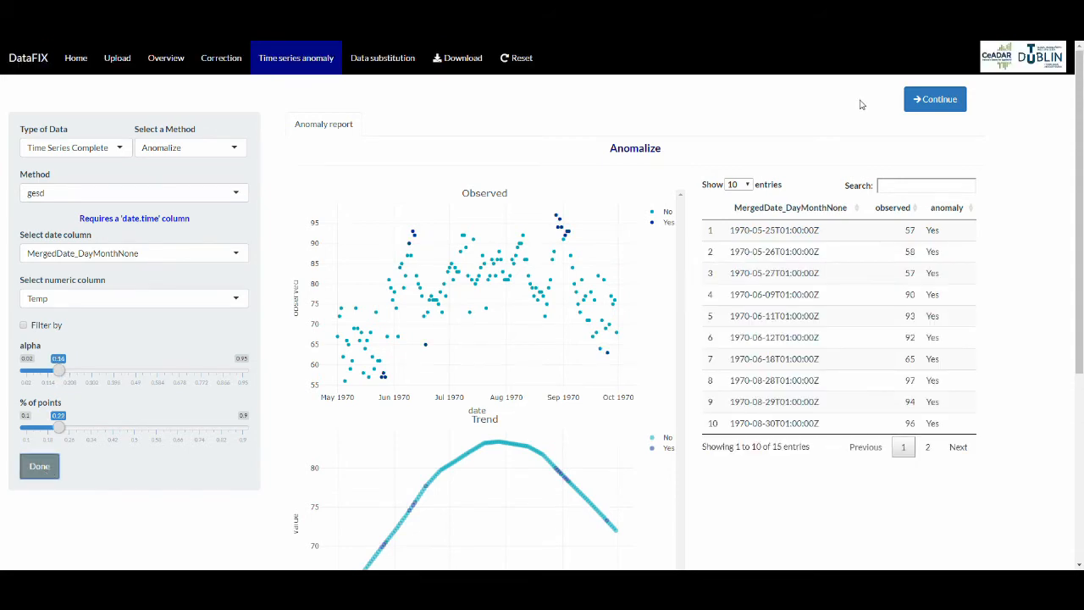
Run the CPM change detection on the Temp column against the merged date column
click(239, 152)
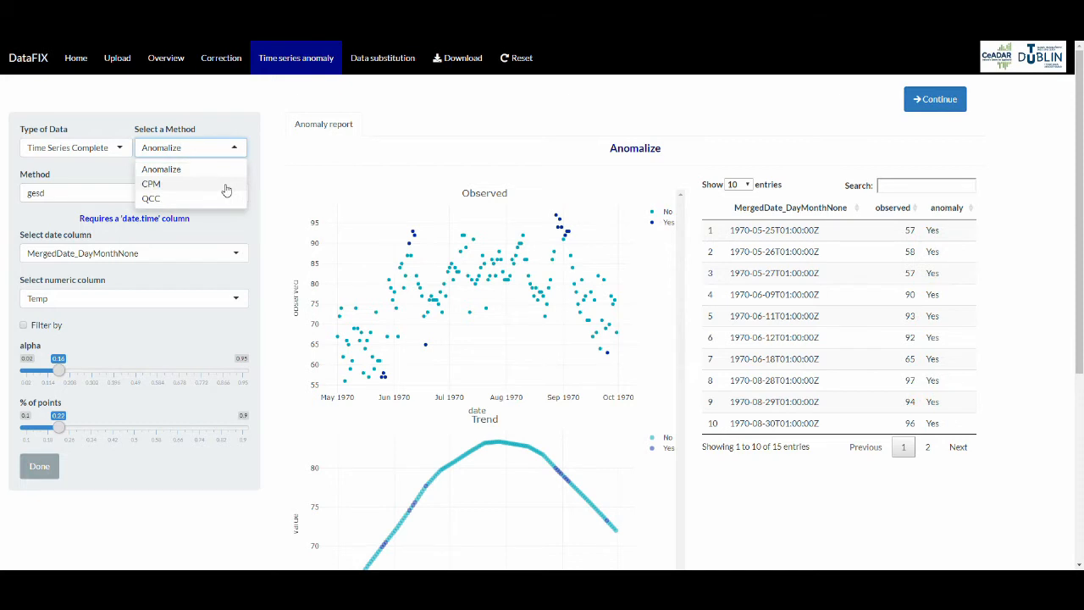
click(226, 185)
click(161, 238)
click(143, 274)
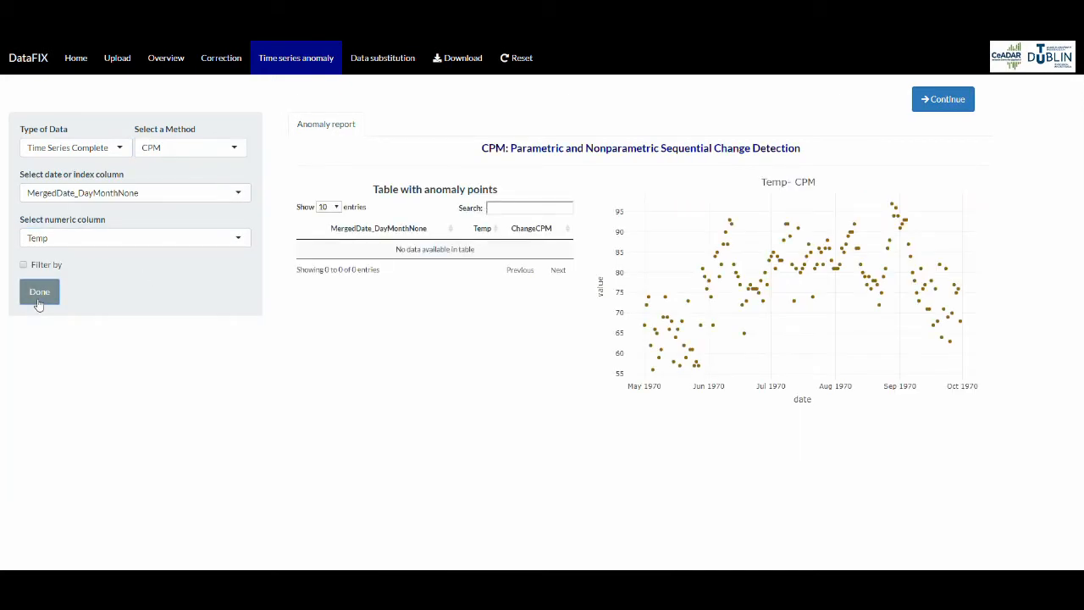
Run the QCC quality control charting on the Temp column against the merged date column
click(243, 151)
click(212, 198)
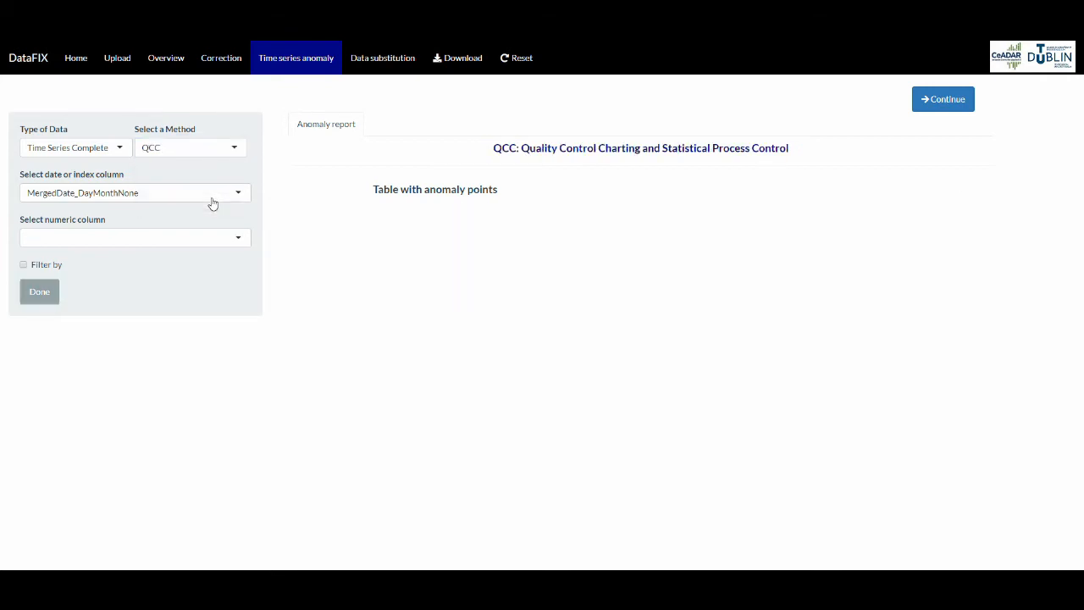
click(210, 242)
click(188, 277)
click(25, 296)
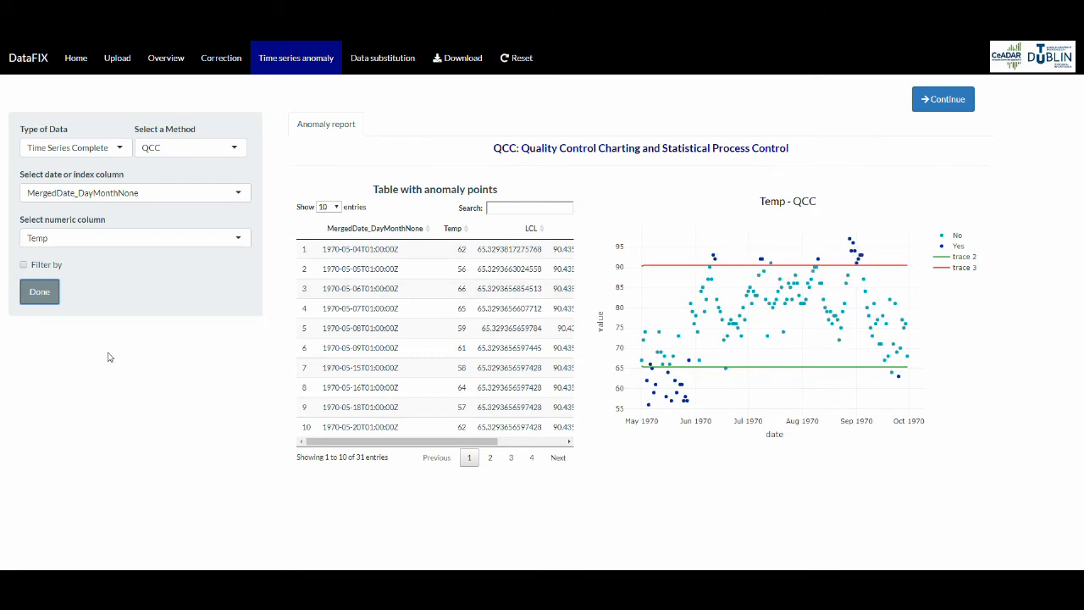
Set the data type to Sequences Complete and choose BFAST as the anomaly detection method
click(123, 148)
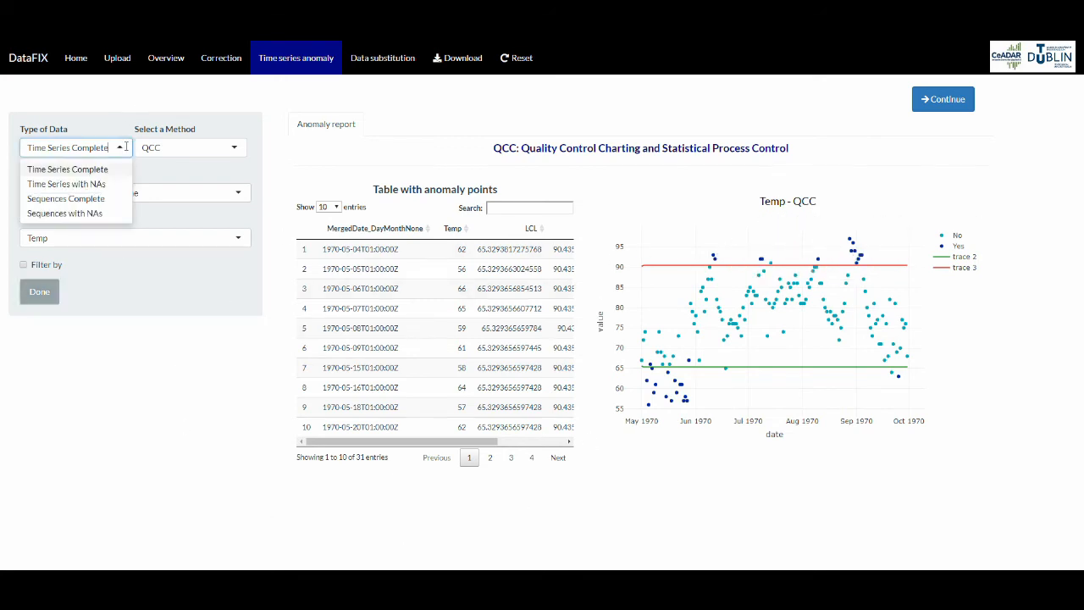
click(101, 198)
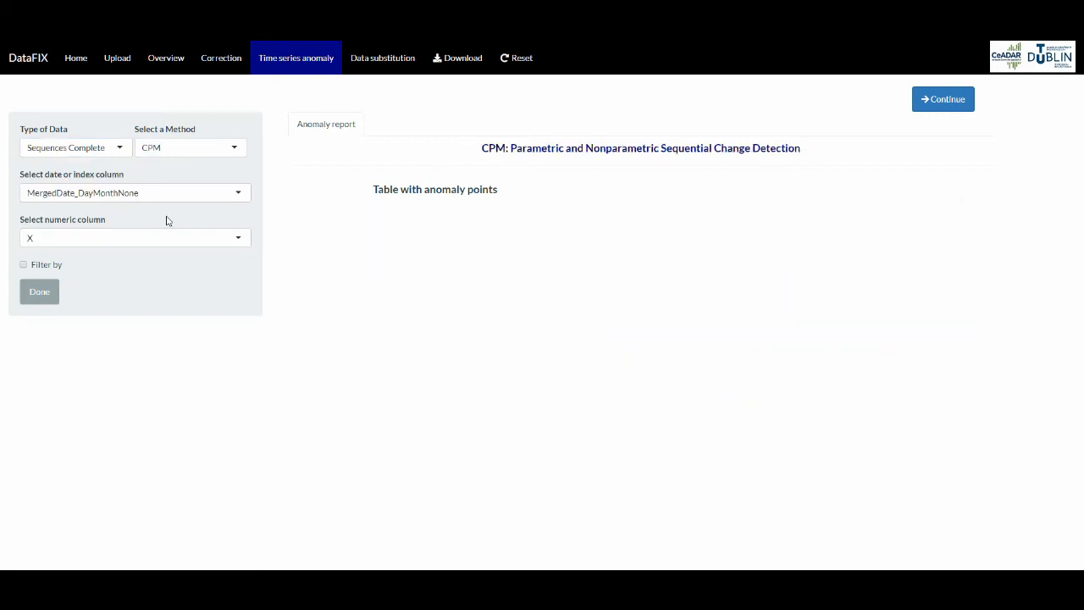
click(242, 243)
click(223, 273)
click(238, 150)
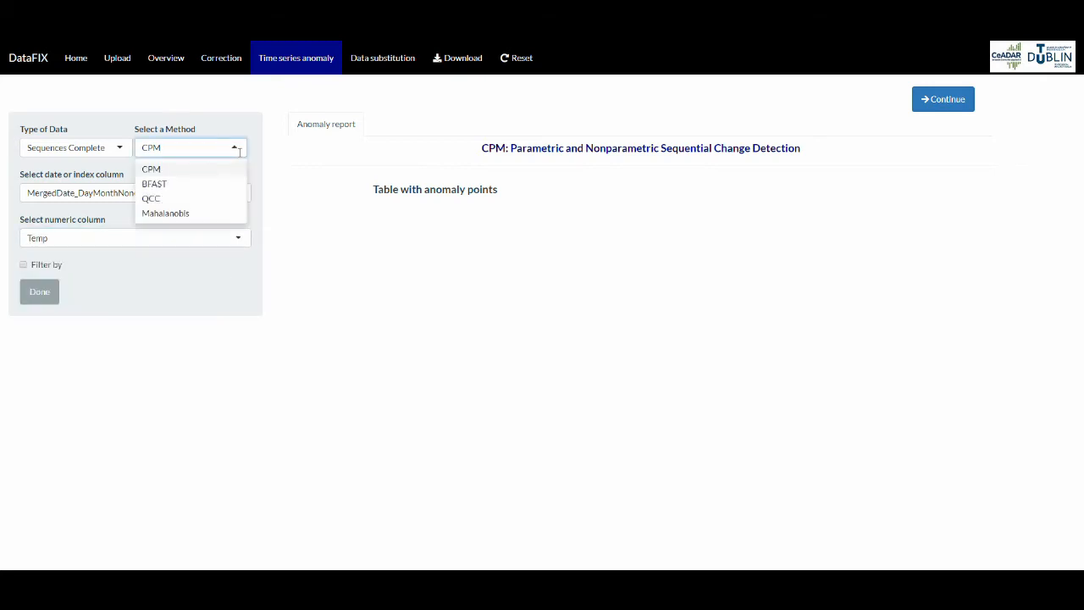
click(235, 183)
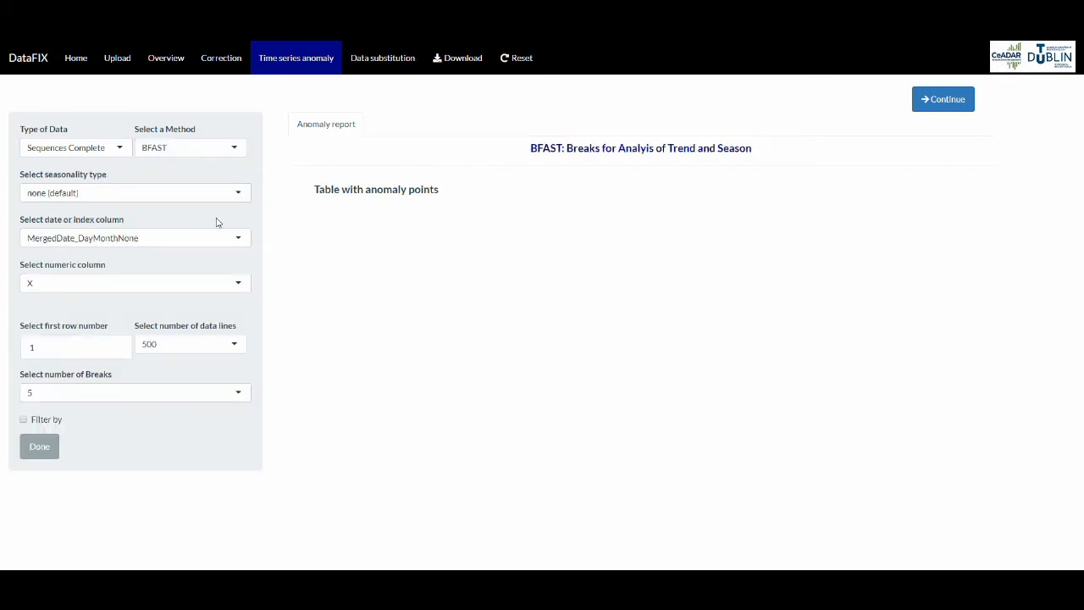
Run BFAST on the Temp column against the merged date, with seasonality none, first row 1, 500 data lines and 5 breaks
click(240, 195)
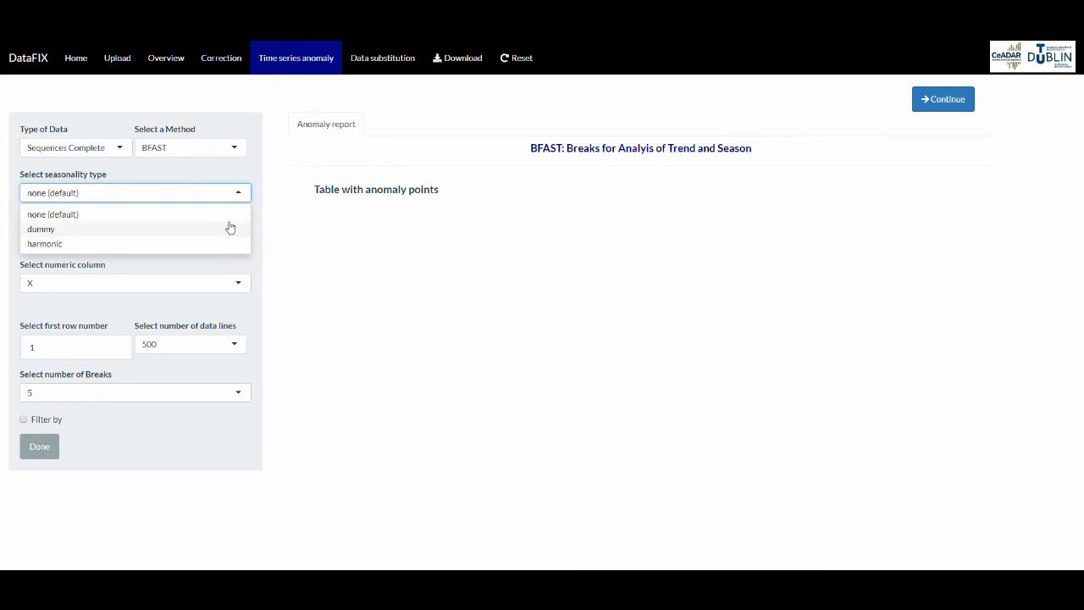
click(228, 214)
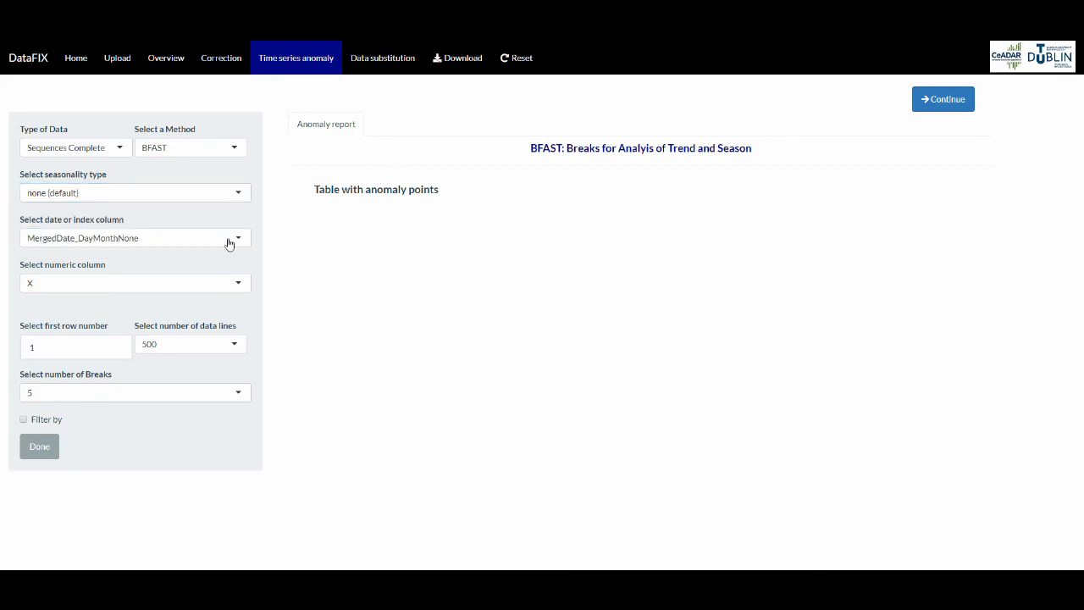
click(239, 290)
click(213, 317)
click(118, 349)
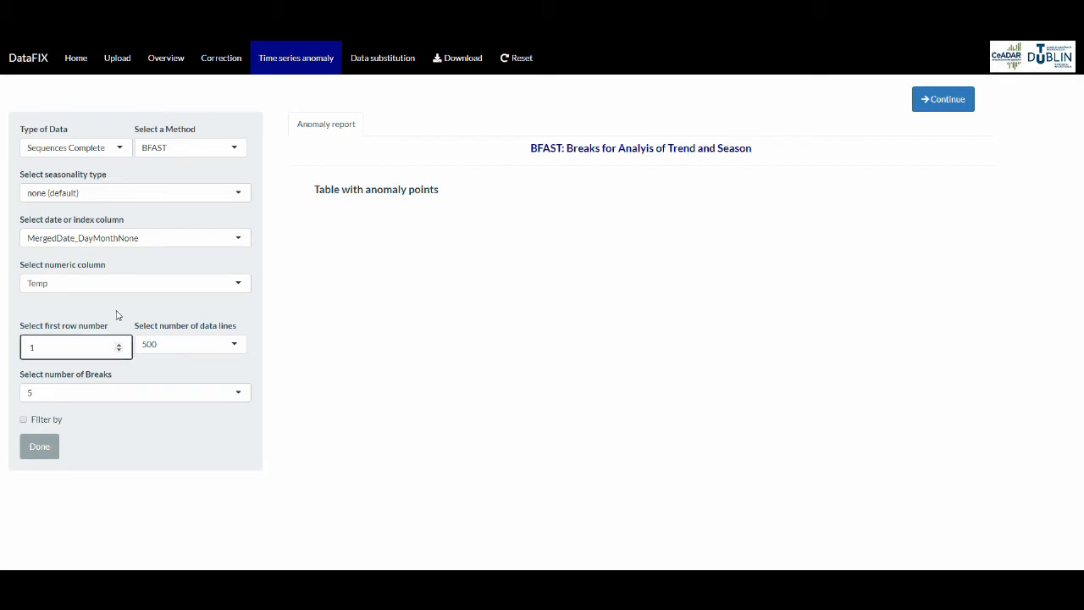
click(195, 310)
click(234, 348)
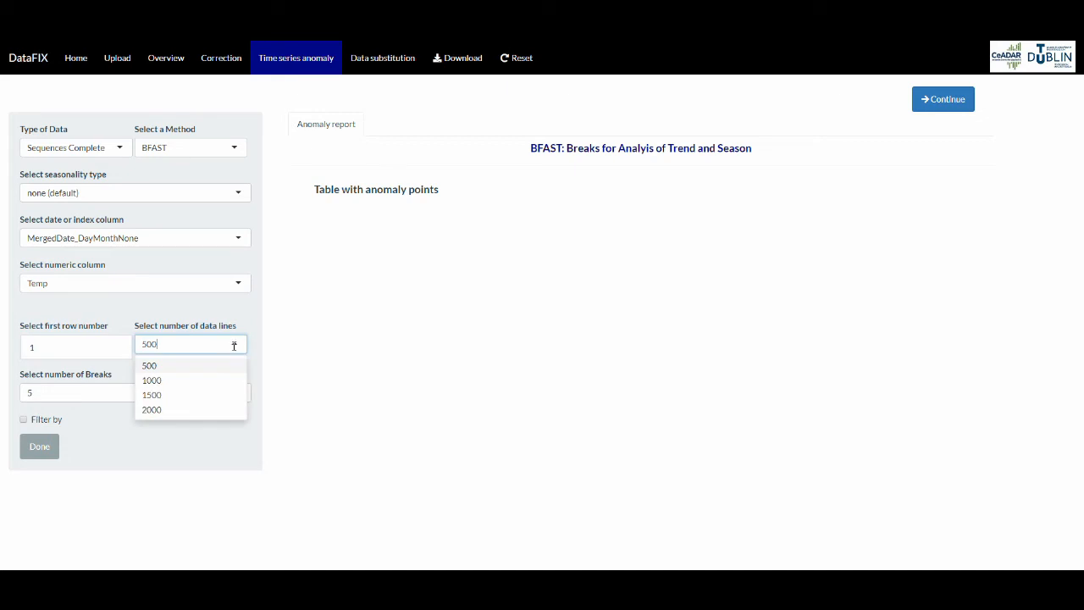
click(201, 312)
click(230, 396)
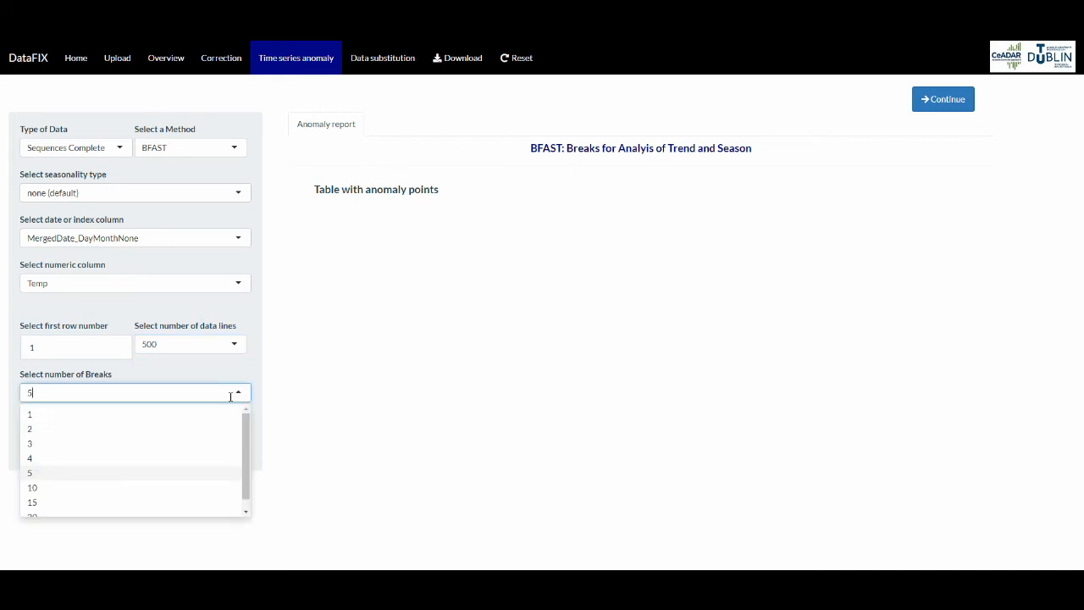
click(216, 373)
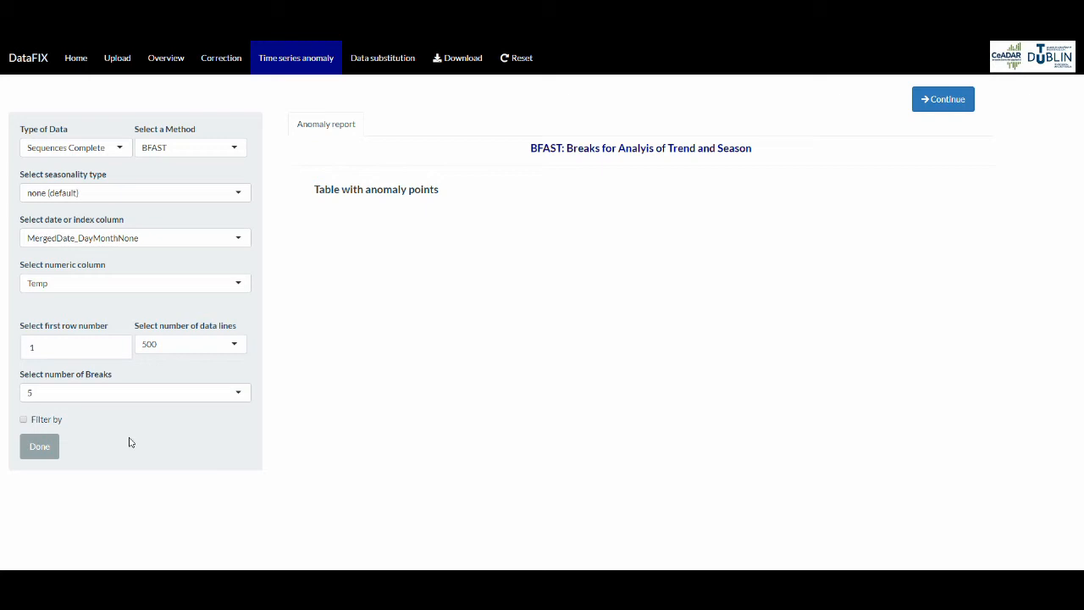
click(41, 454)
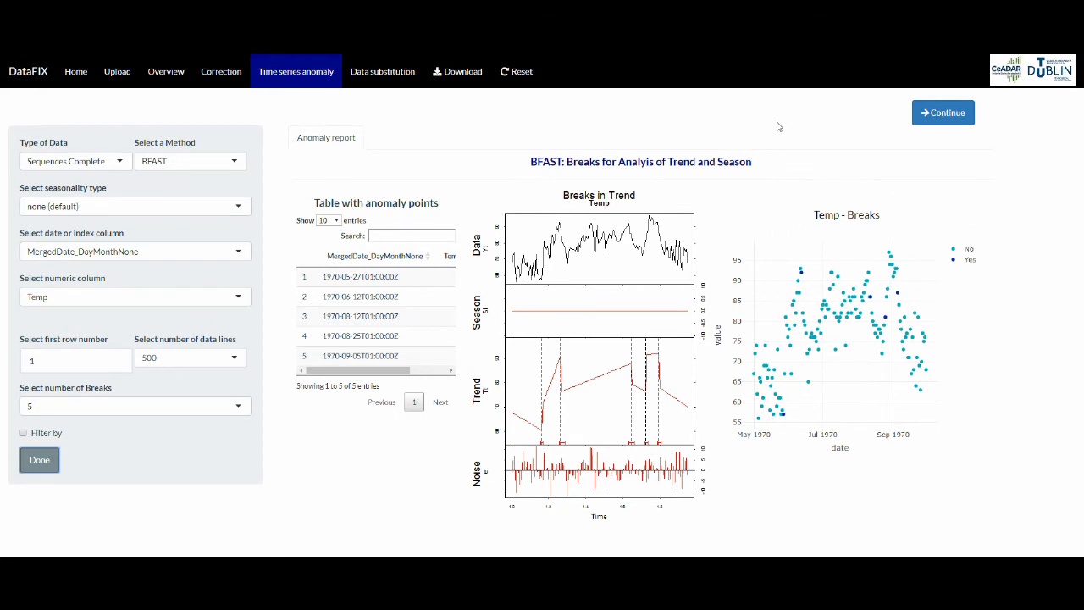
Proceed to data substitution and choose ImputeTS as the imputation method
click(948, 117)
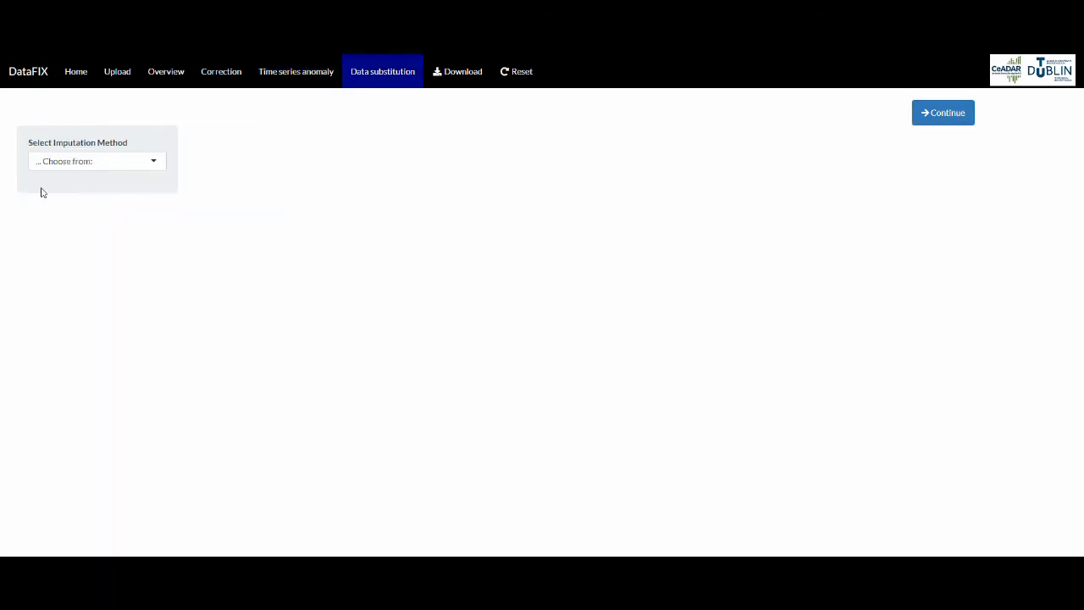
click(104, 168)
click(87, 212)
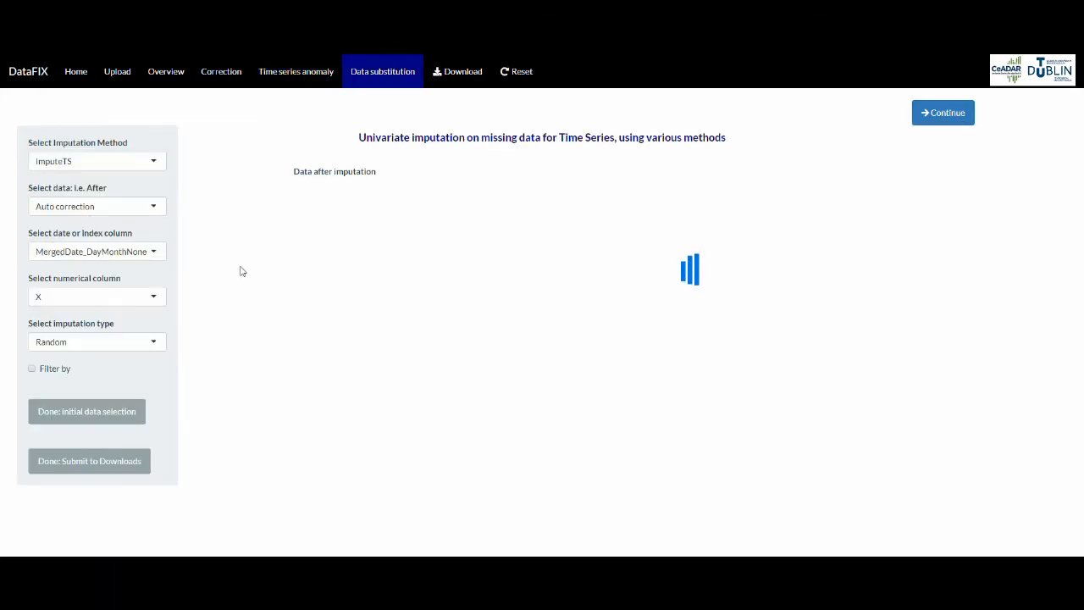
Impute the missing values in the Ozone column against the merged date, using the Random imputation type on the auto-corrected data
click(160, 254)
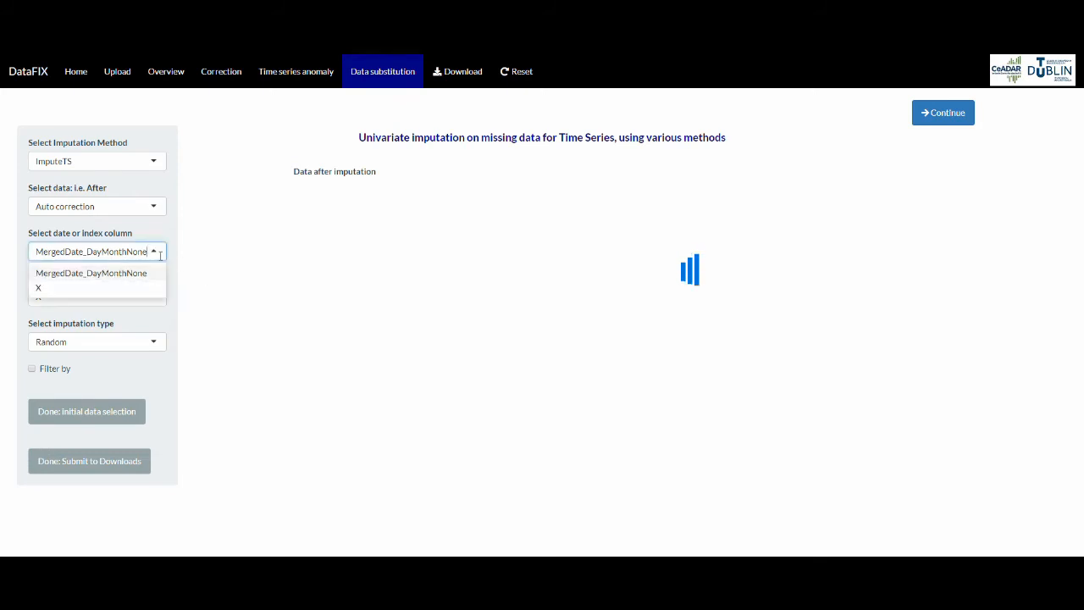
click(195, 267)
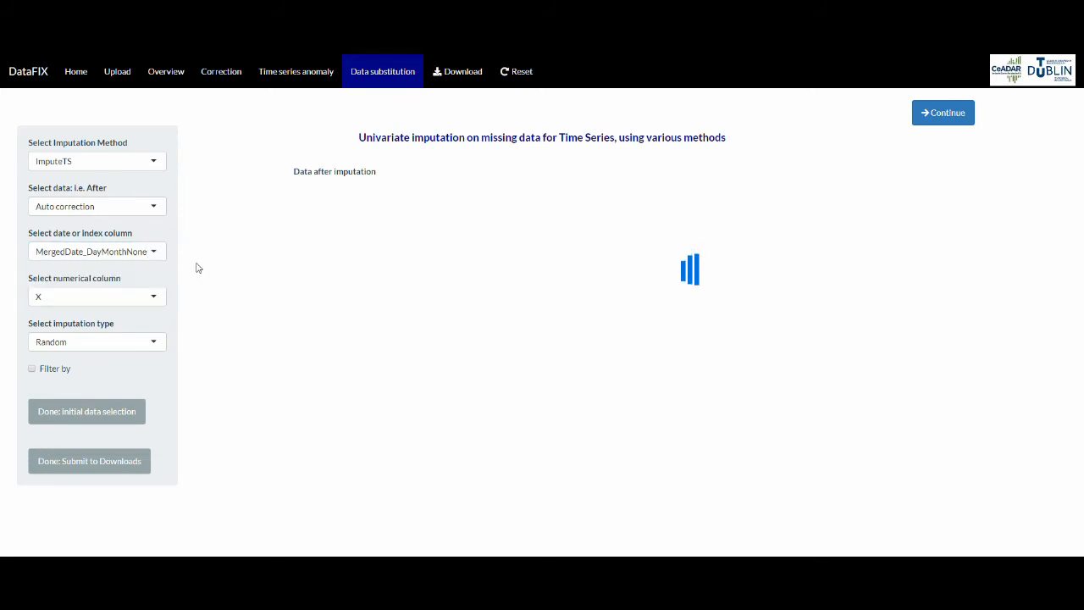
click(156, 301)
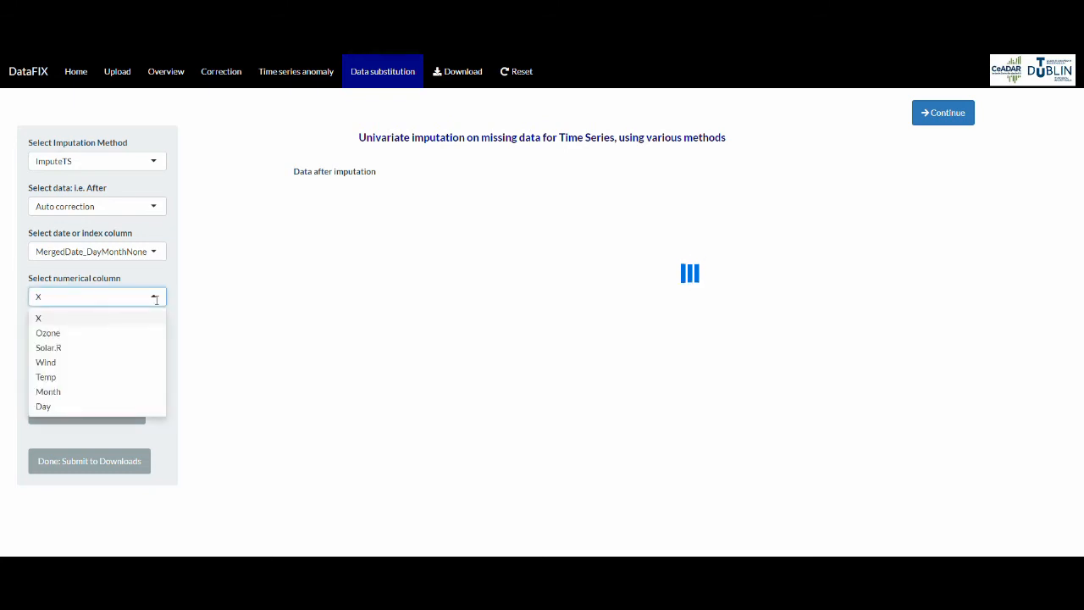
click(133, 333)
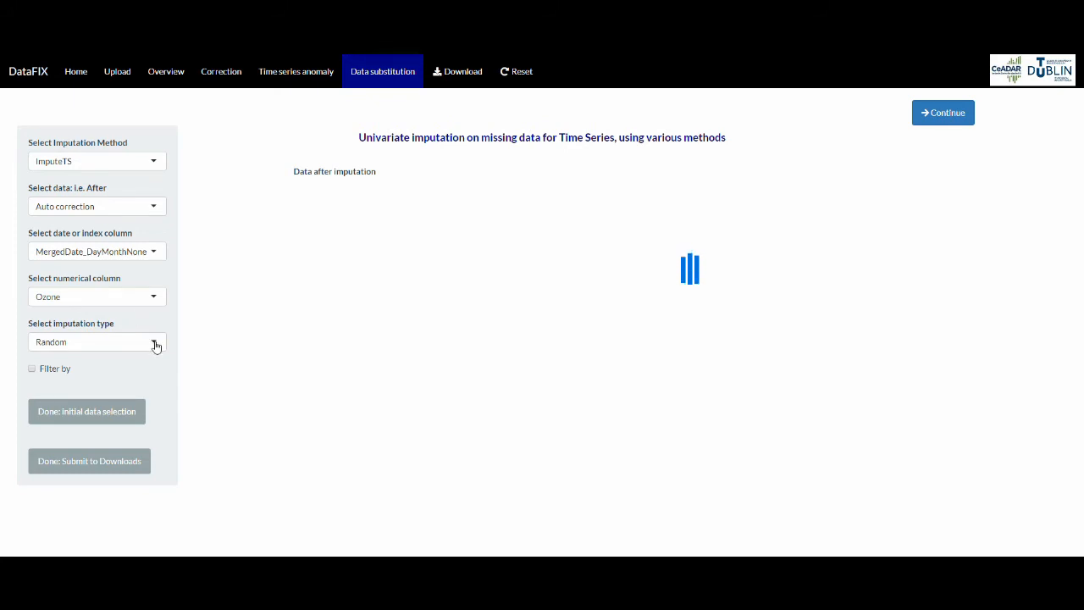
click(155, 344)
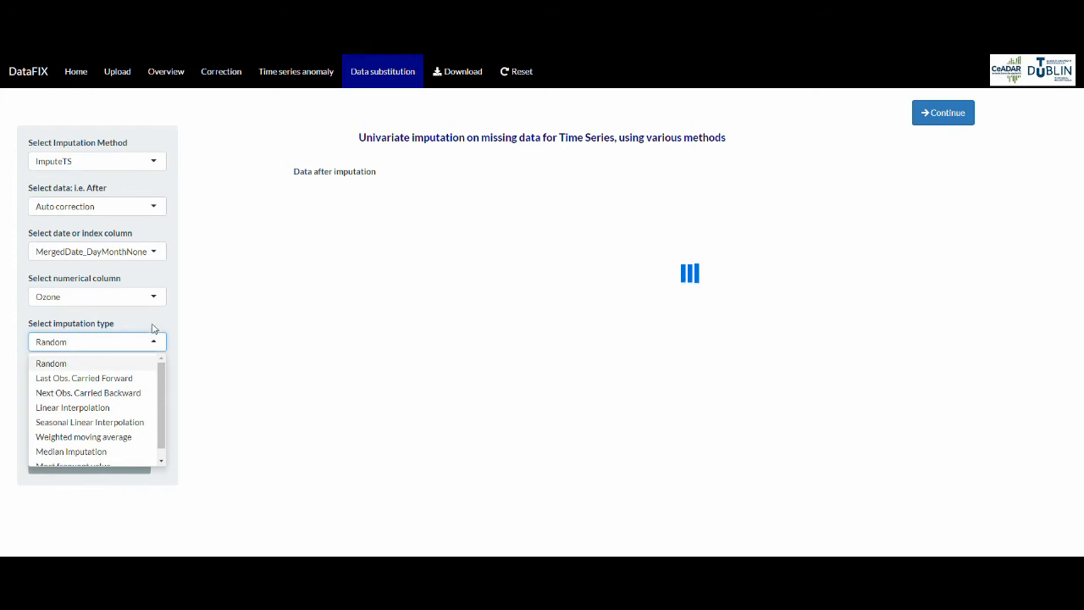
click(155, 326)
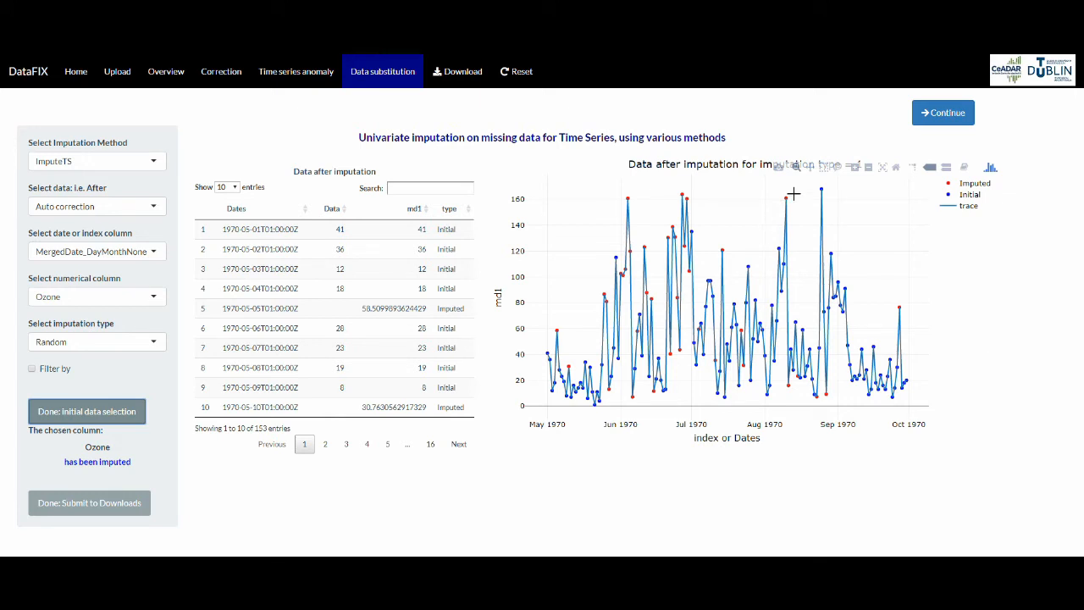
Redo the Ozone imputation with Last Obs. Carried Forward and again with Linear Interpolation
click(154, 341)
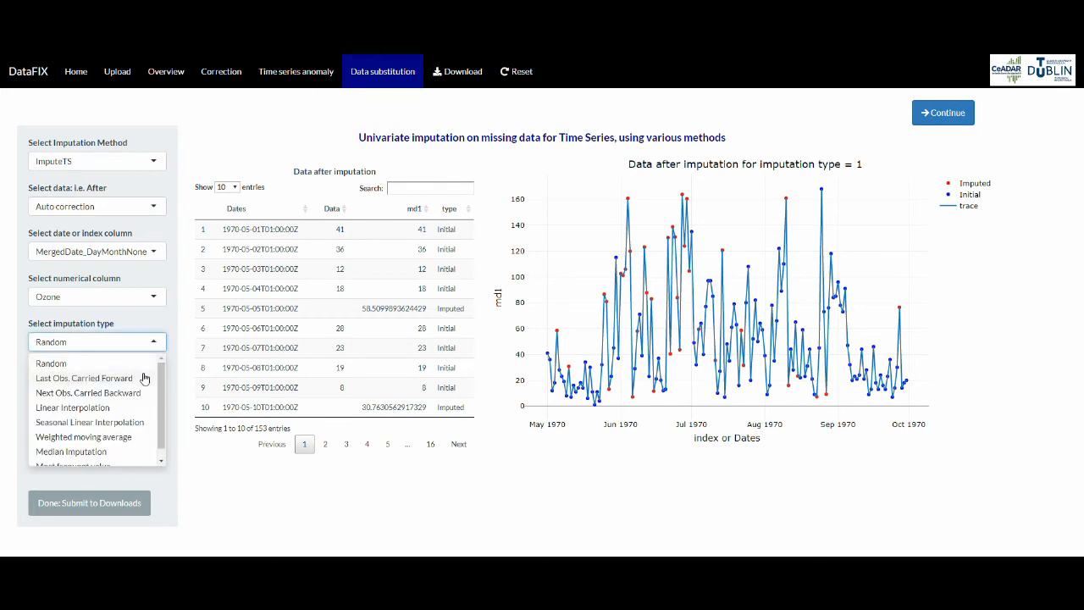
click(143, 377)
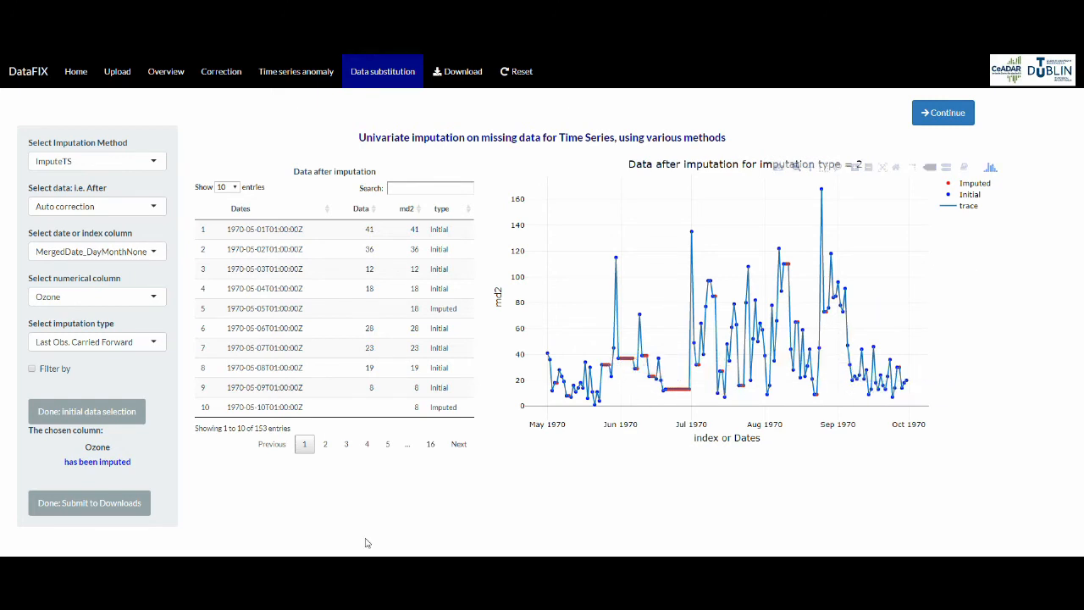
click(154, 342)
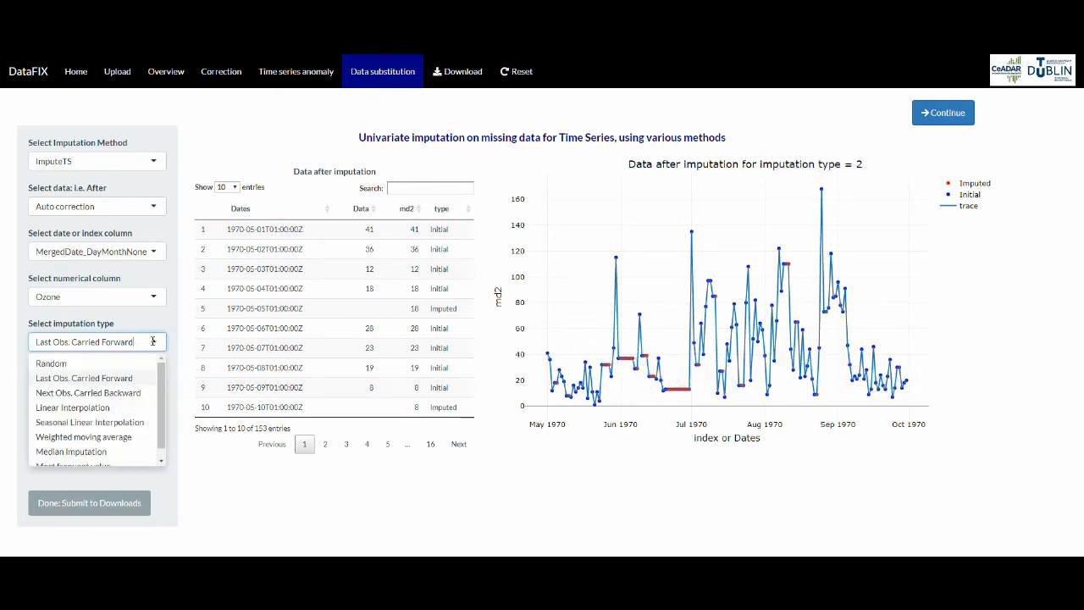
click(112, 407)
click(111, 414)
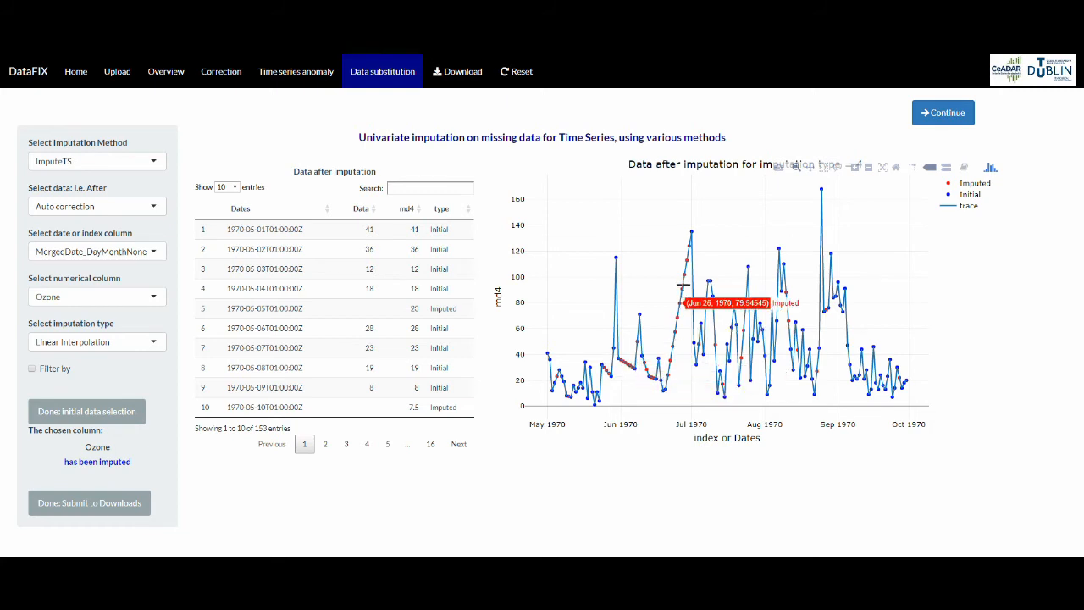
Switch the Ozone imputation type to Weighted moving average
click(147, 346)
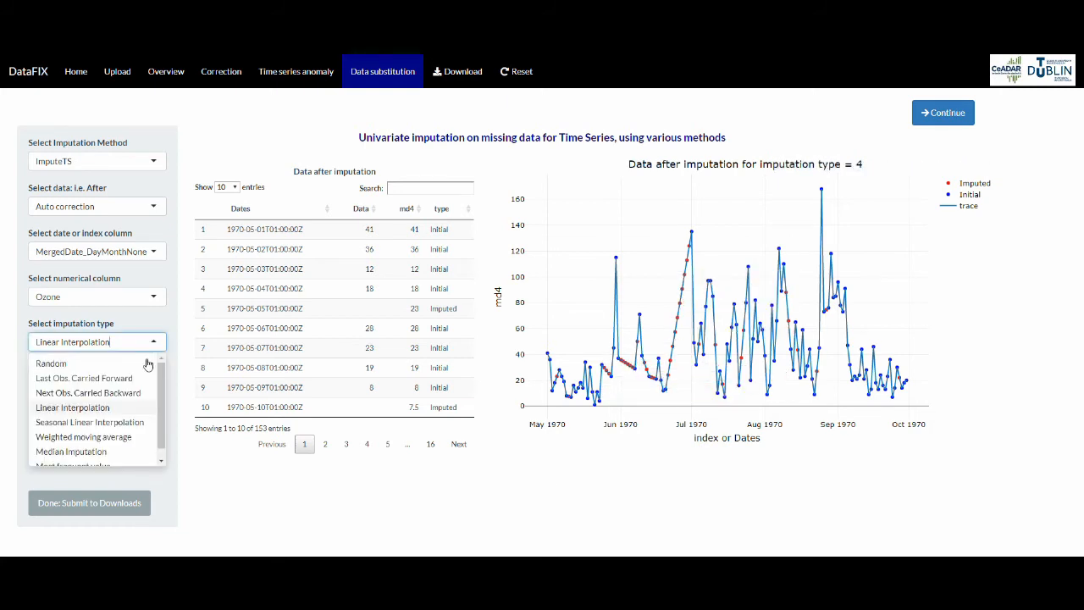
click(127, 437)
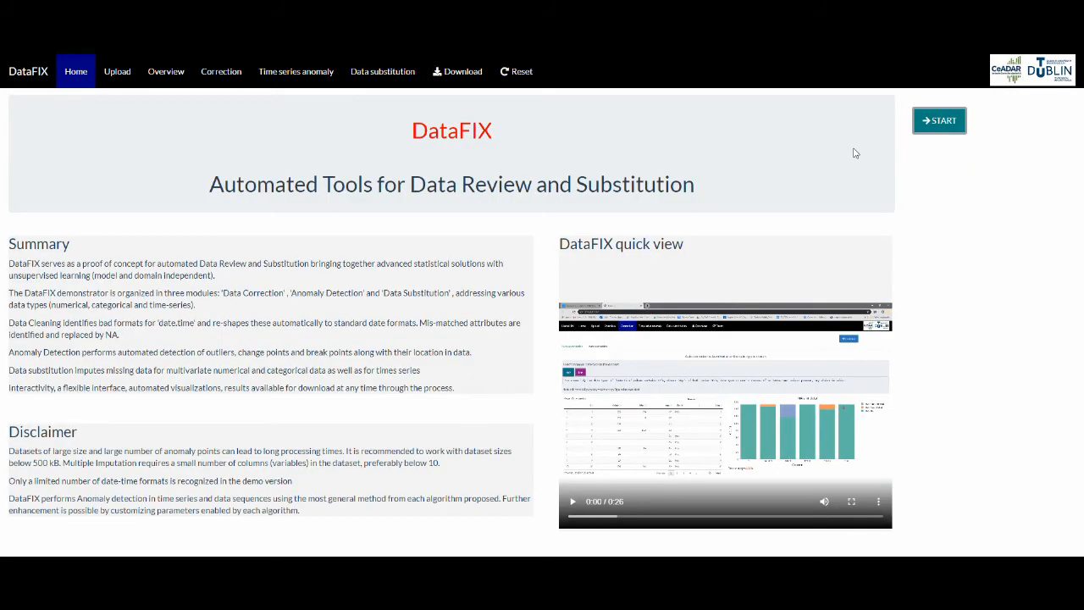
Start a new session from the home page, upload the airqualityB file and show its data
click(939, 125)
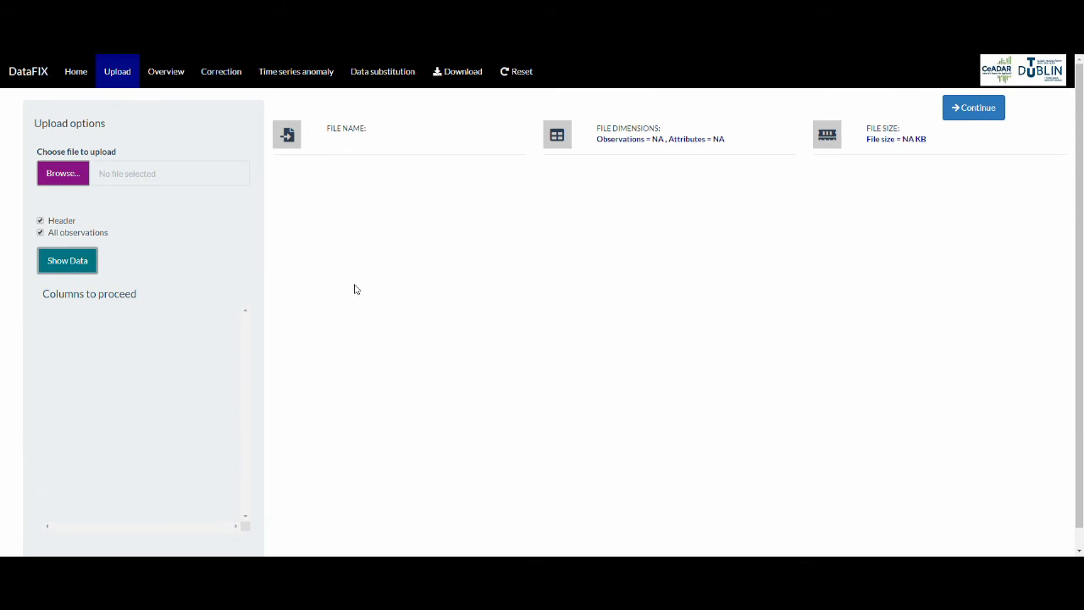
click(82, 184)
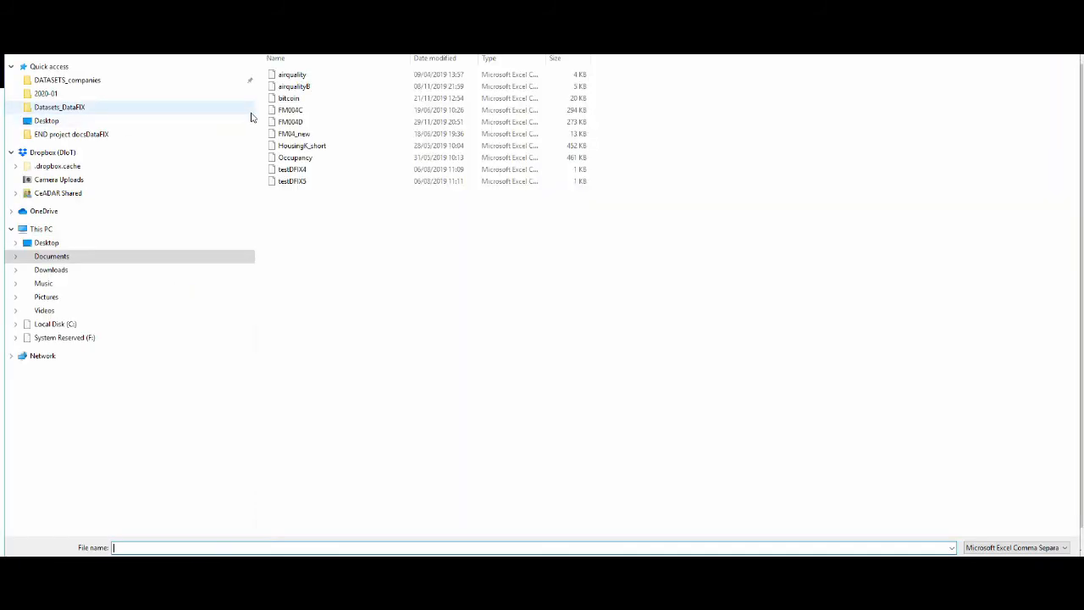
double_click(276, 88)
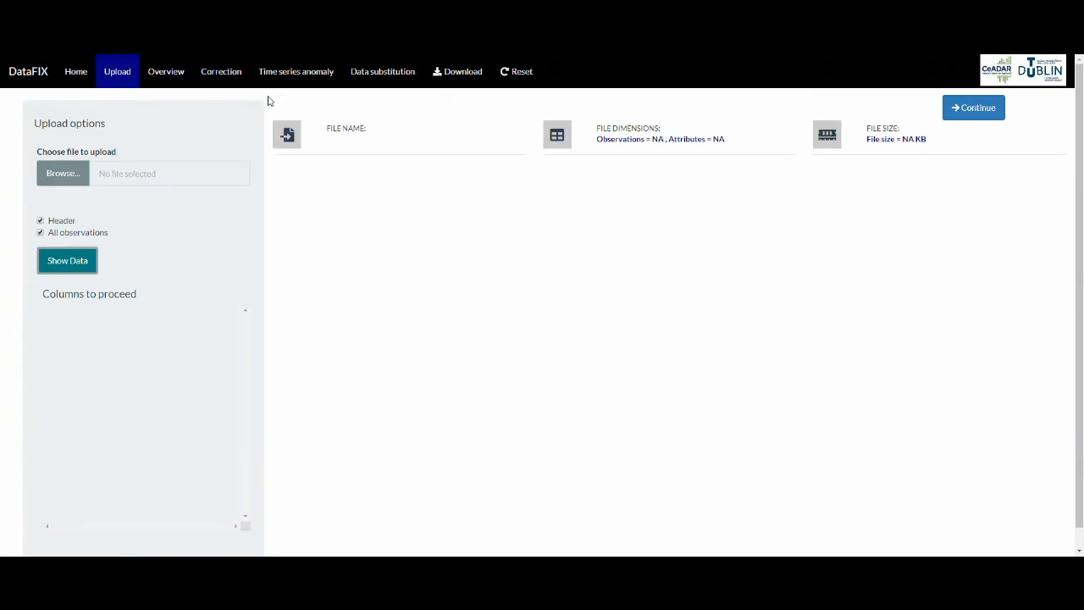
click(68, 261)
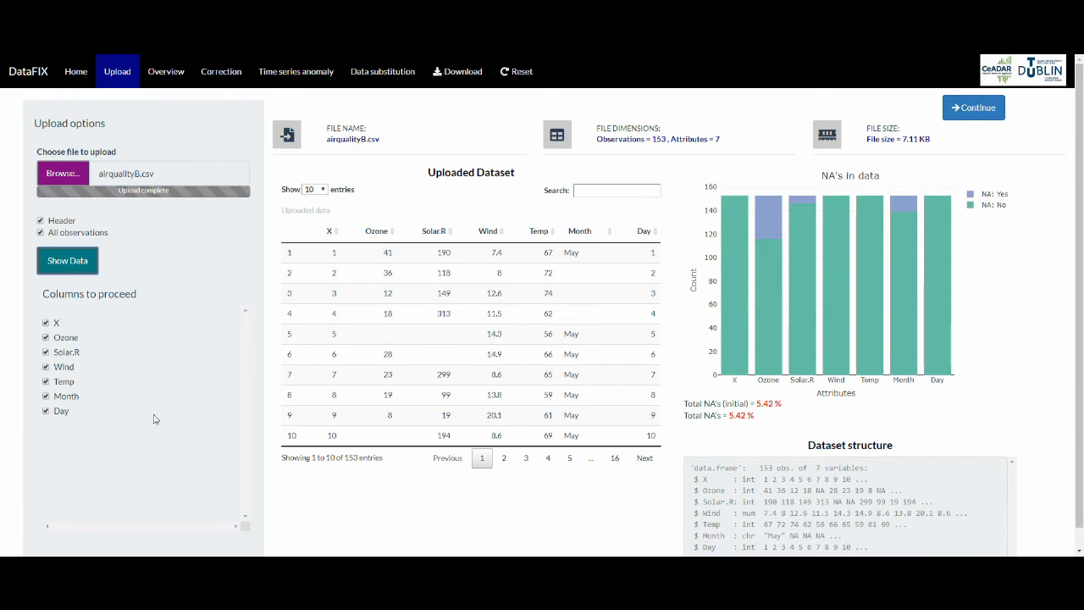
Proceed past the overview to correction and auto-correct the dataset with mdy as the common date type
click(966, 116)
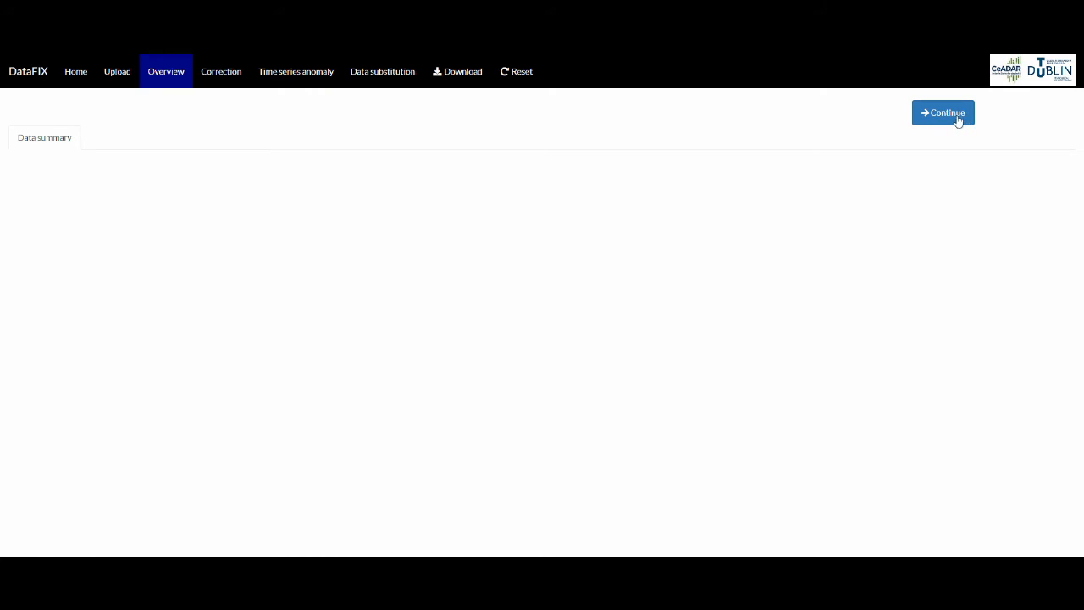
click(958, 121)
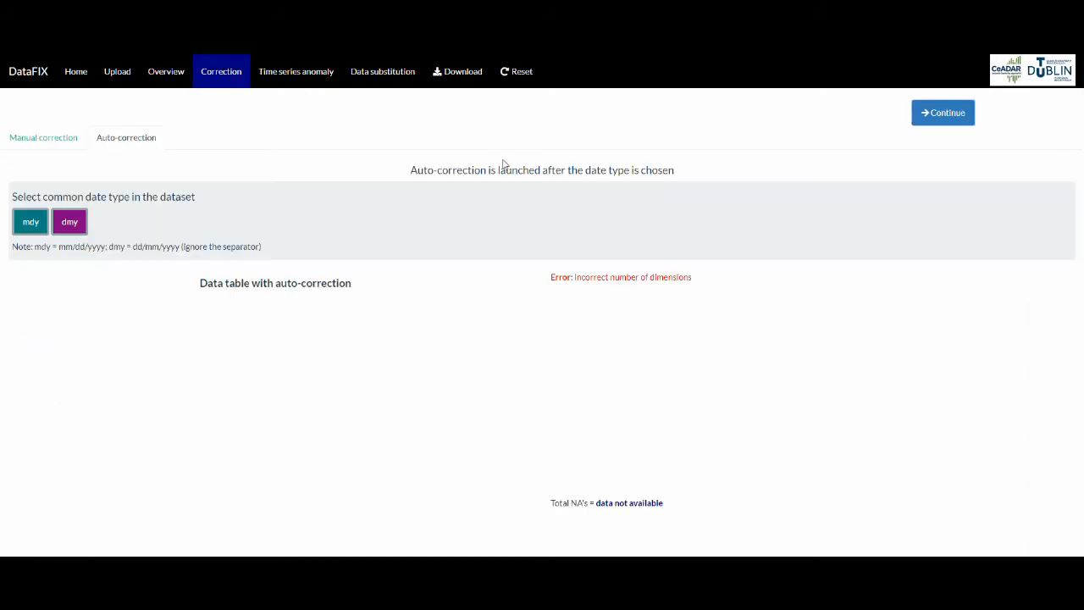
click(25, 232)
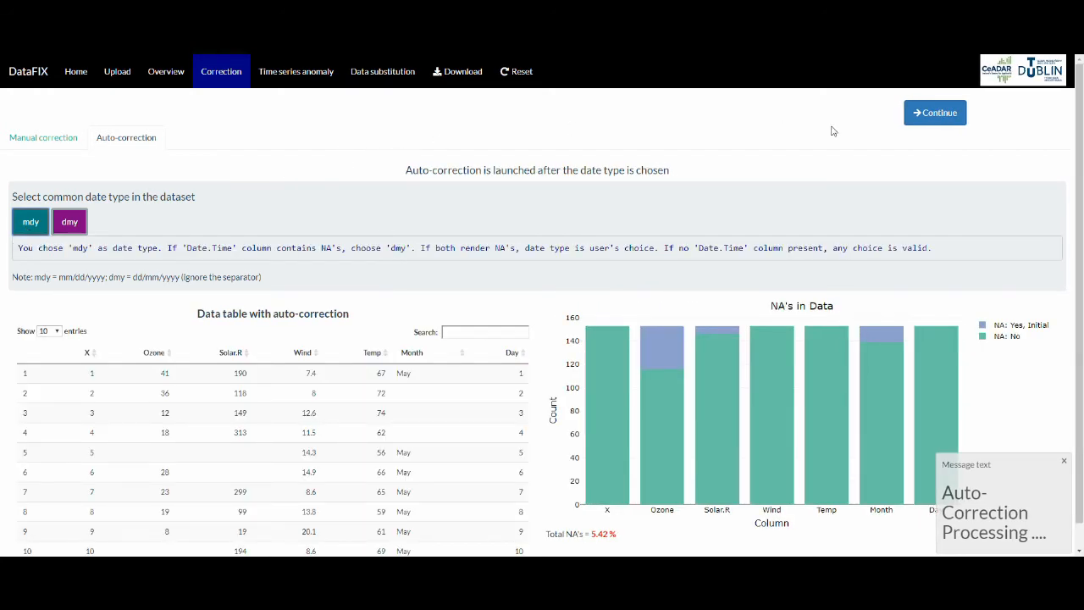
Continue to time series anomaly detection and set the data type to Sequences Complete with the Mahalanobis method
click(950, 119)
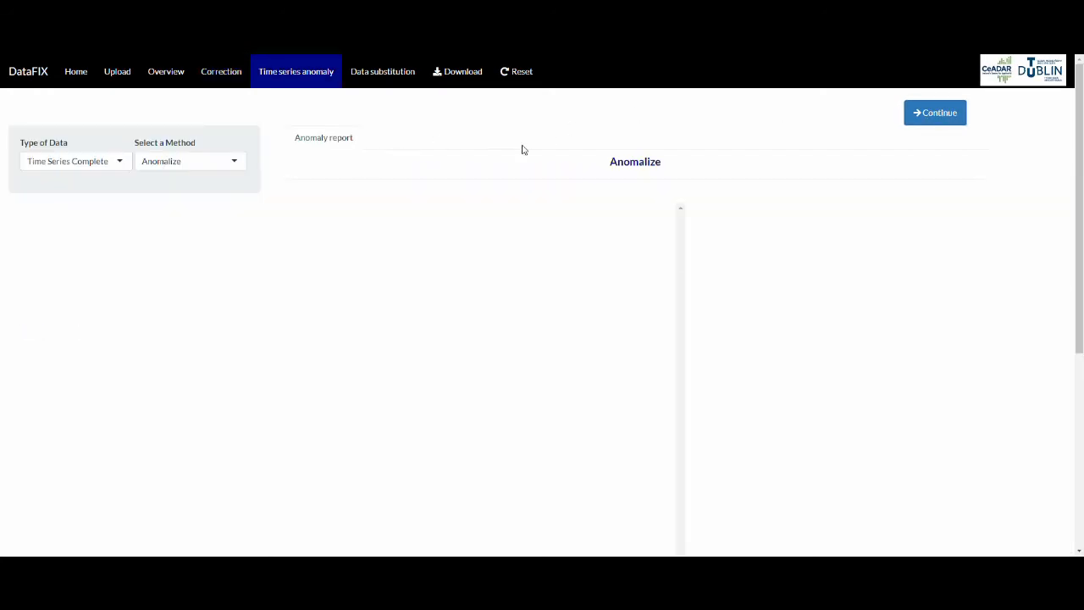
click(119, 162)
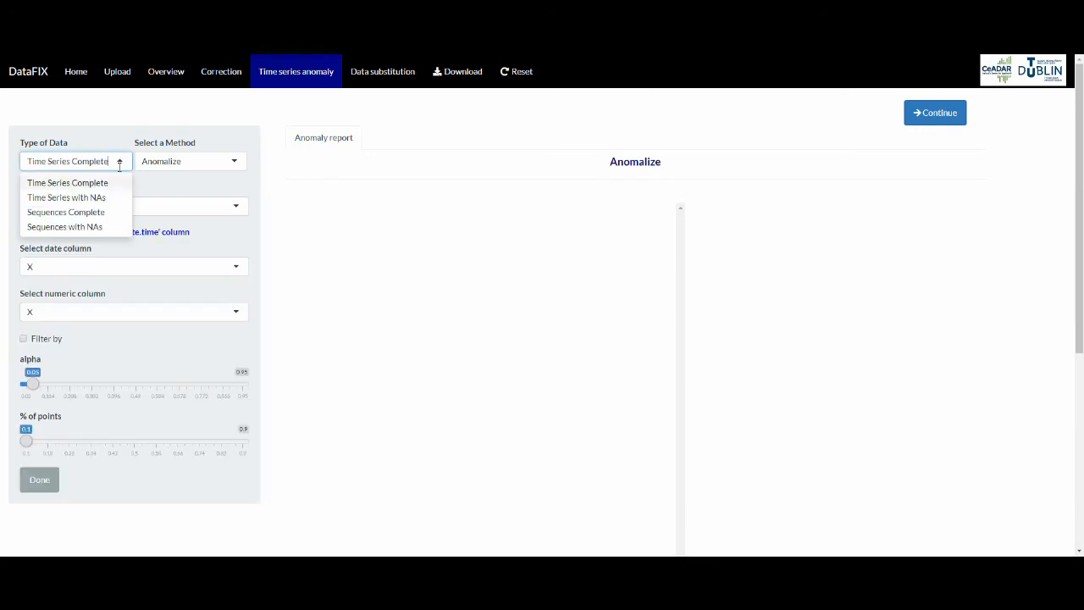
click(99, 212)
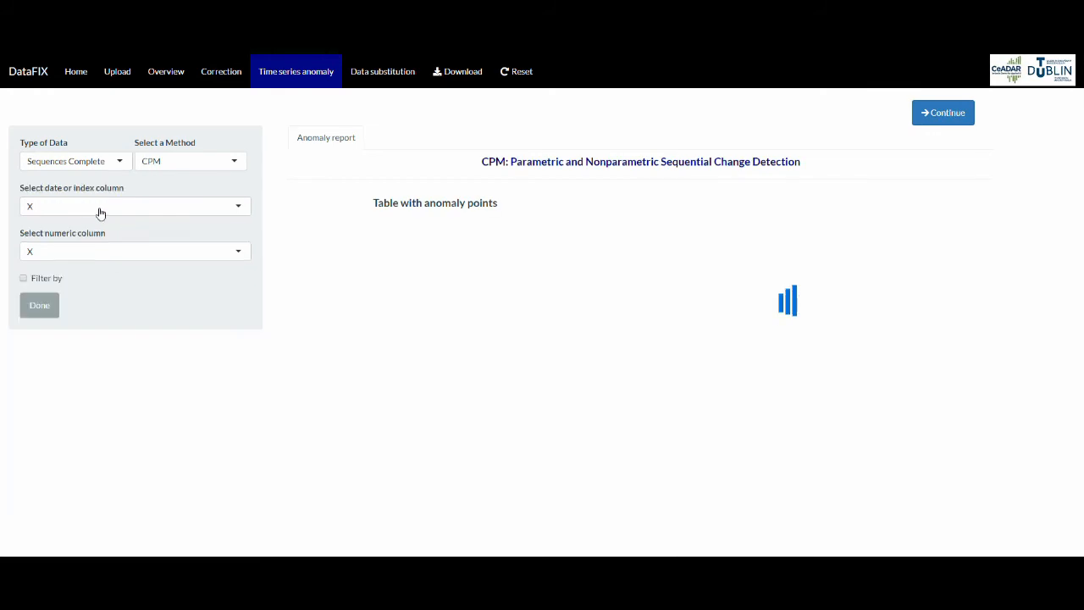
click(196, 163)
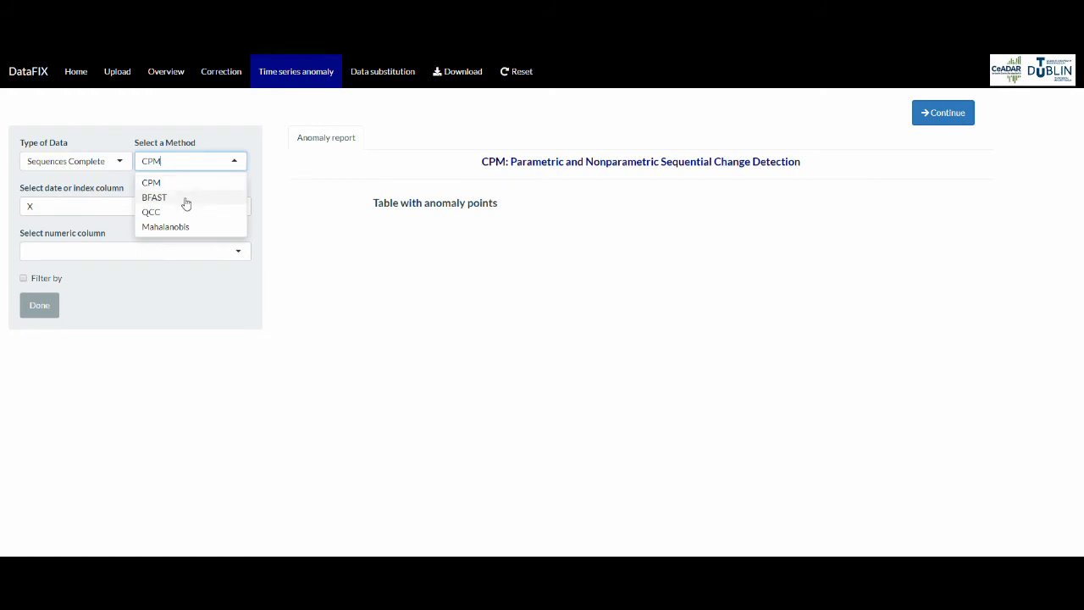
click(181, 228)
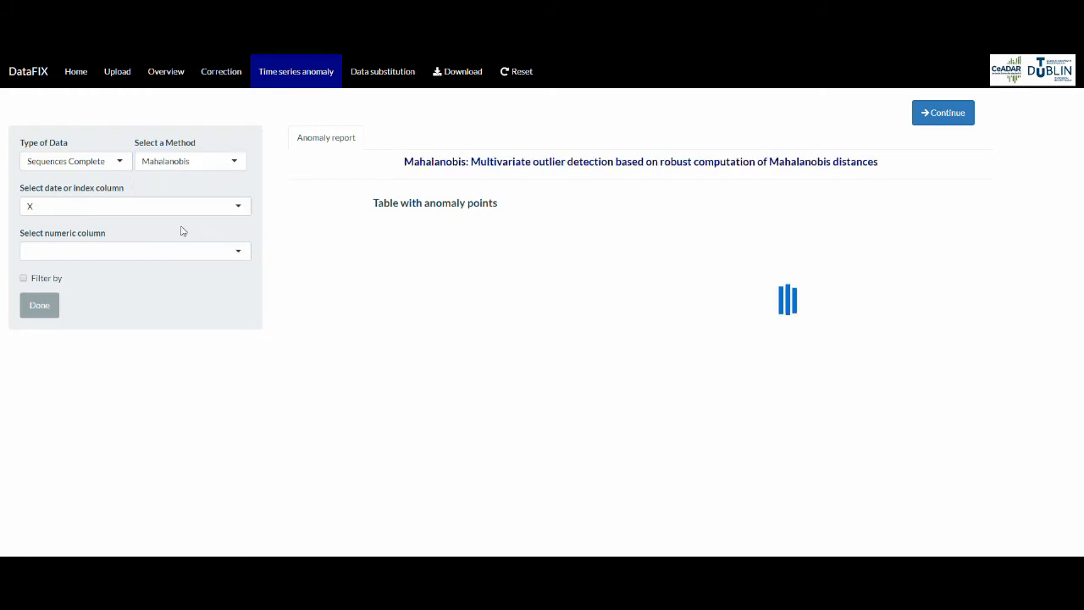
Run the Mahalanobis detection on the Wind and Temp columns and review the anomaly table and plots
click(190, 251)
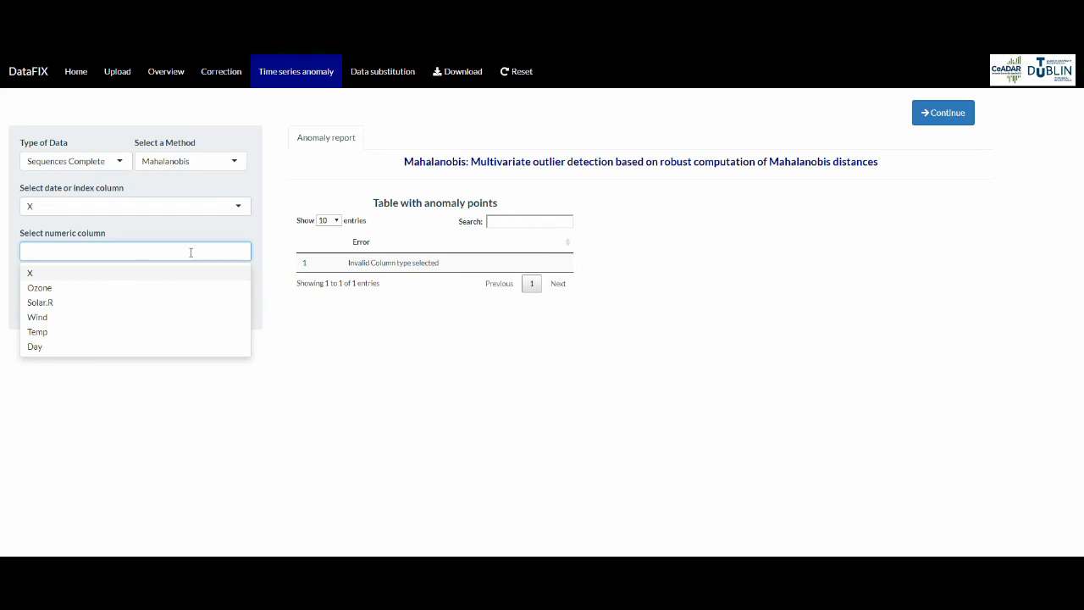
click(149, 318)
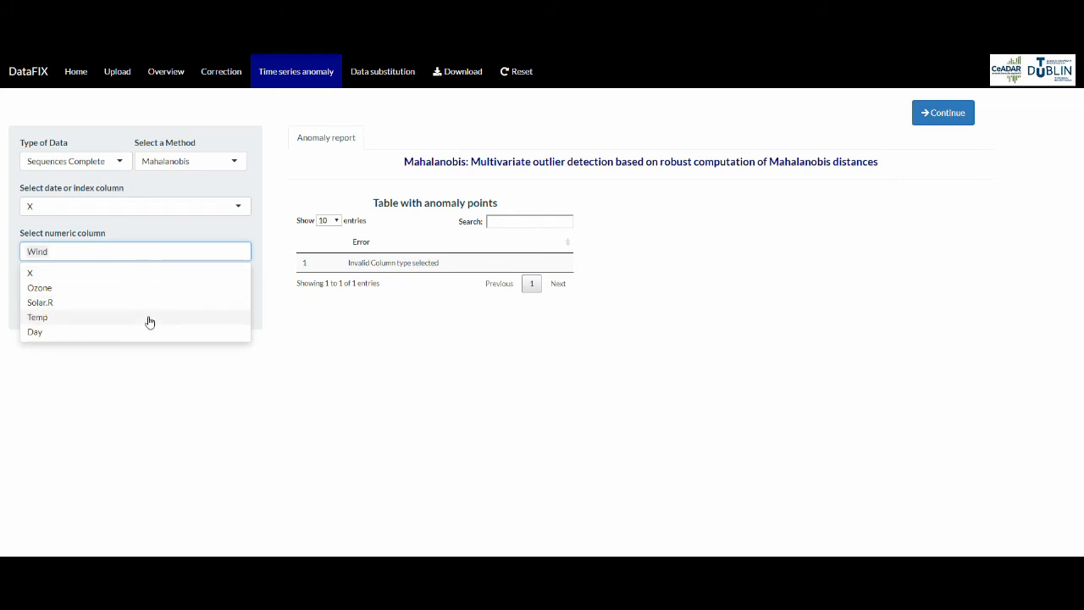
click(149, 318)
click(115, 382)
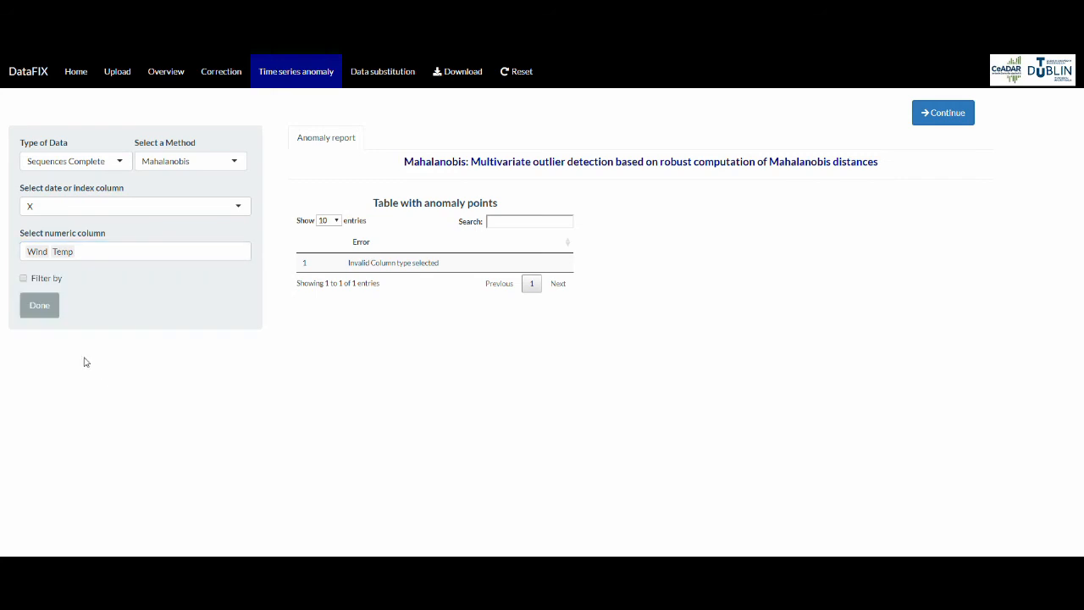
click(49, 307)
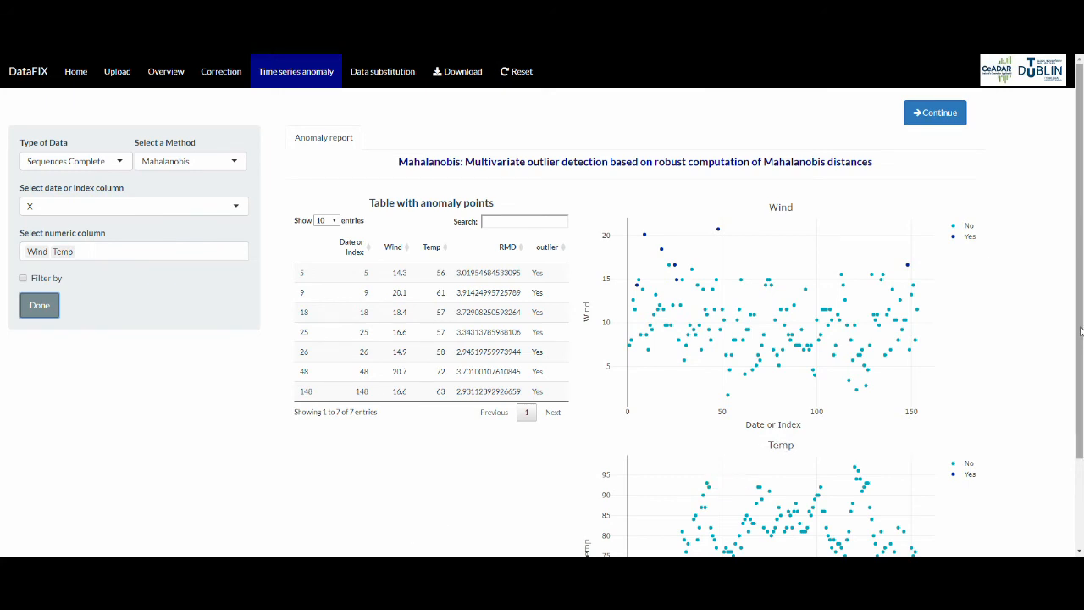
drag(1080, 331, 1079, 427)
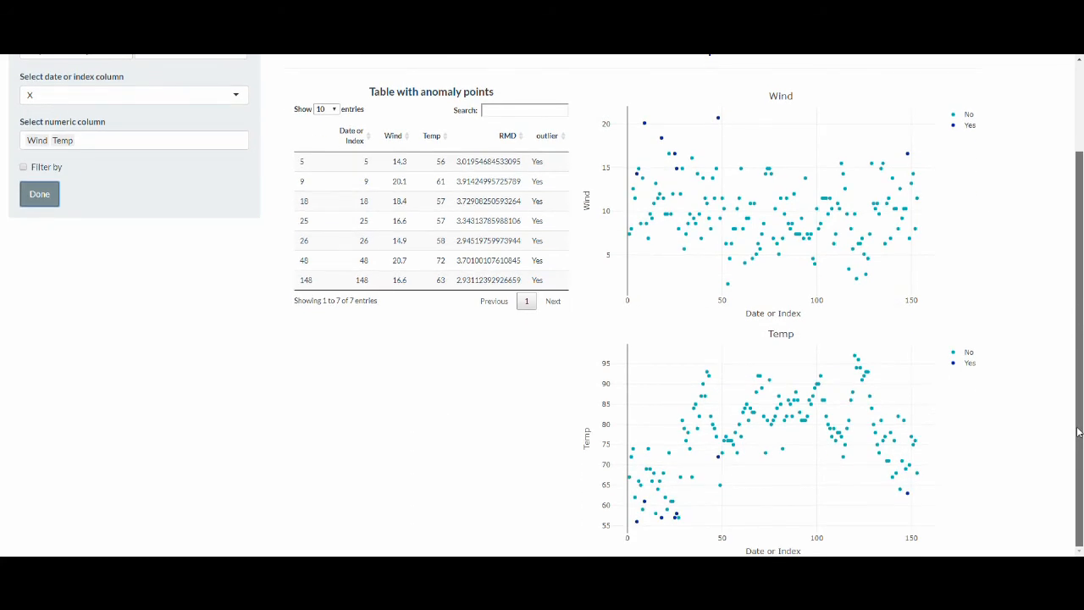
scroll(1078, 432, up, 2)
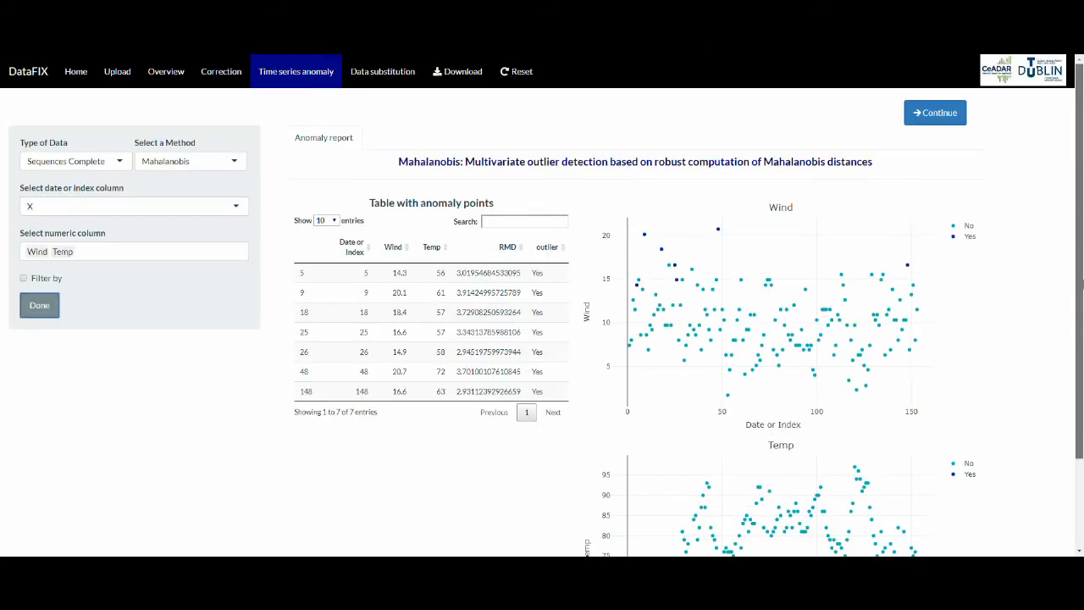
Continue to data substitution and run MICE imputation on the auto-corrected data's Ozone column
click(939, 114)
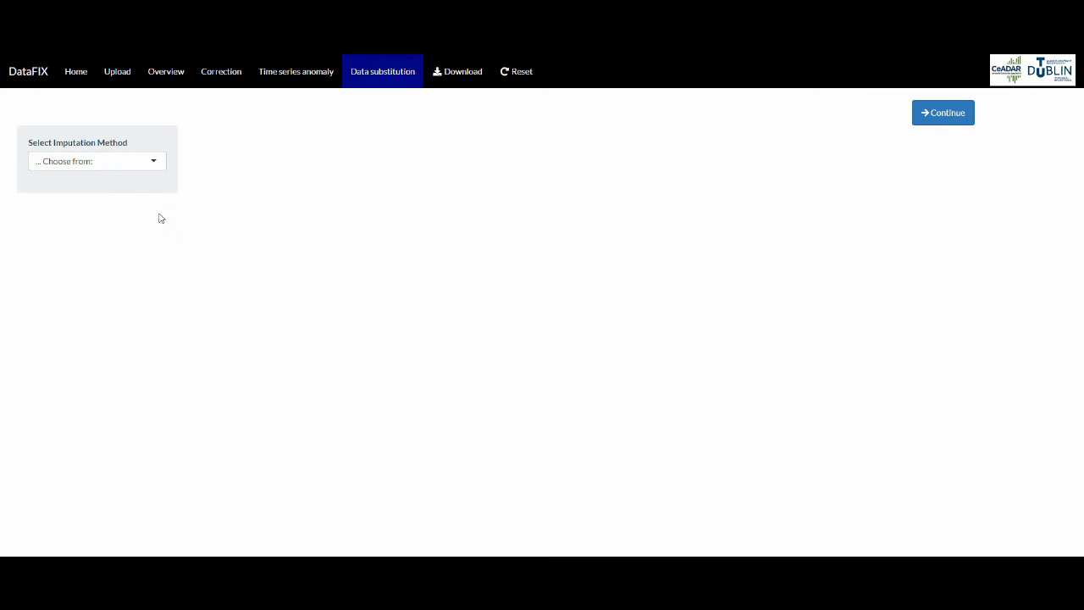
click(145, 162)
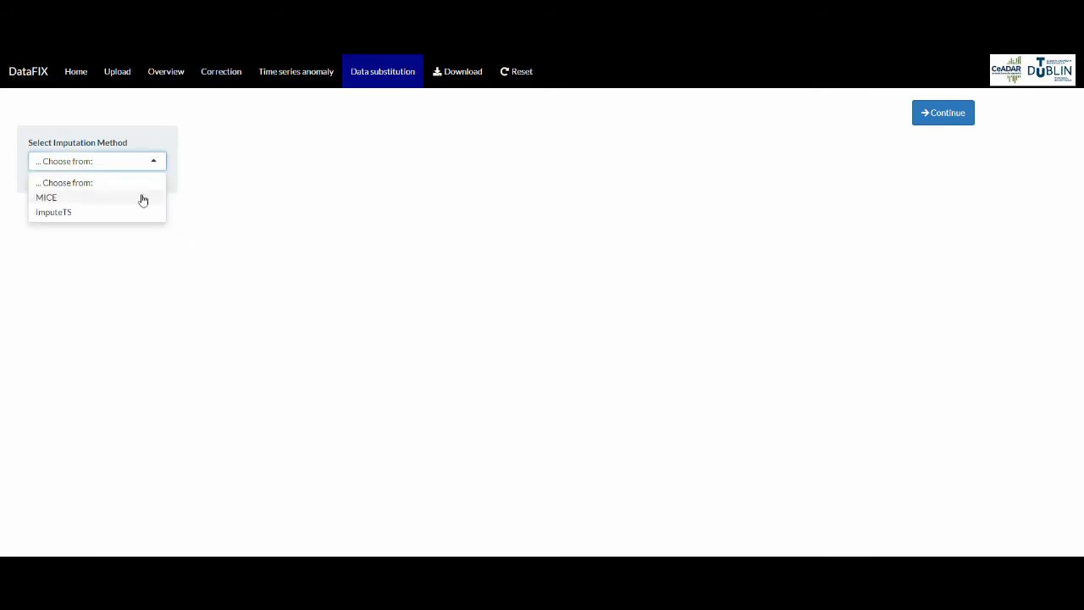
click(141, 199)
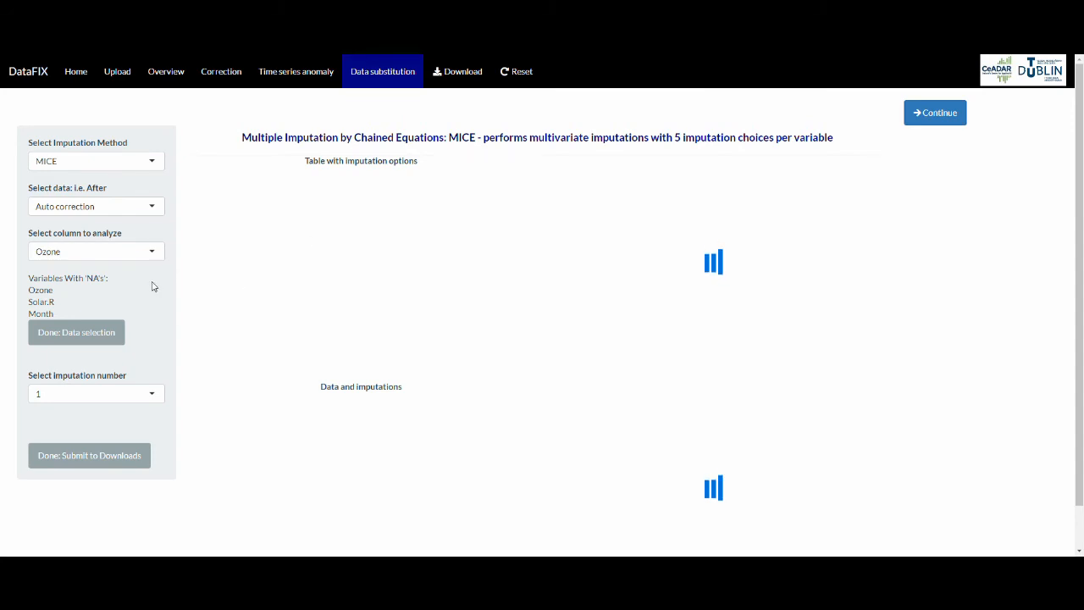
click(88, 336)
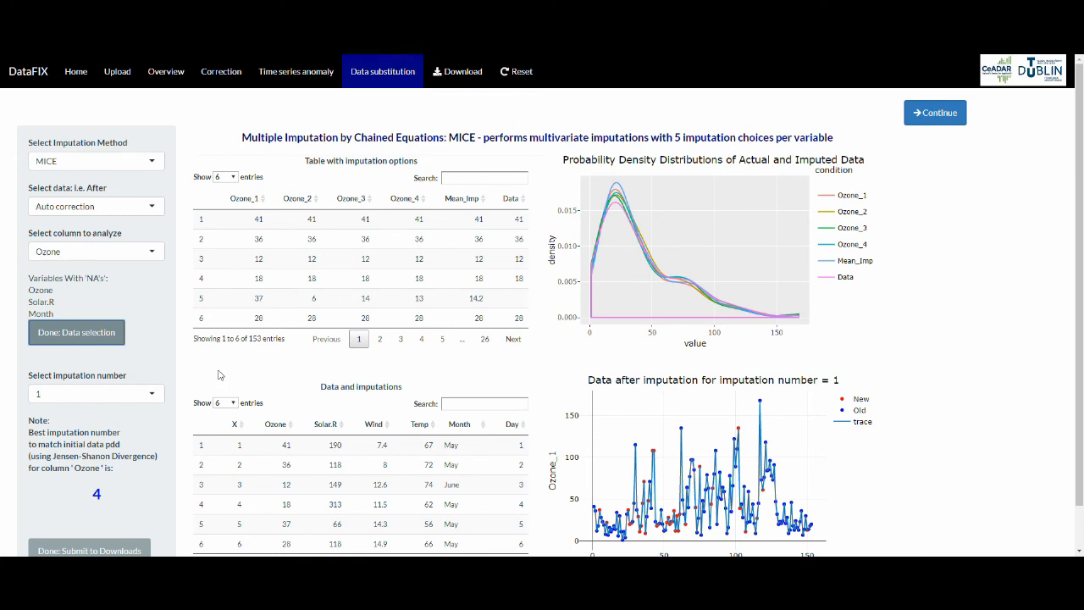
Choose imputation number 4 for Ozone, check the download page and return to data substitution
click(95, 393)
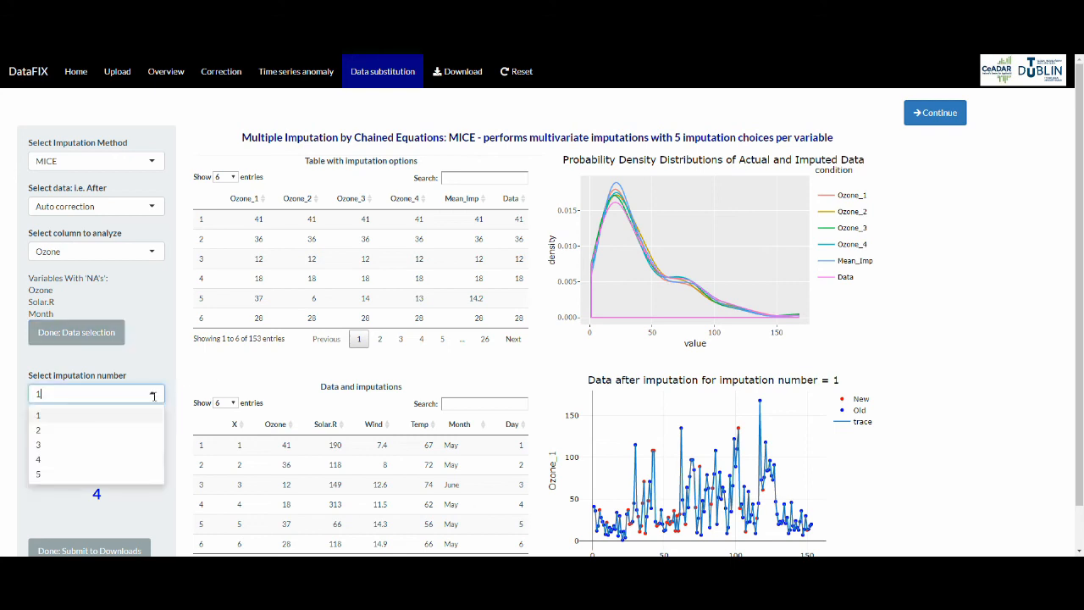
click(76, 458)
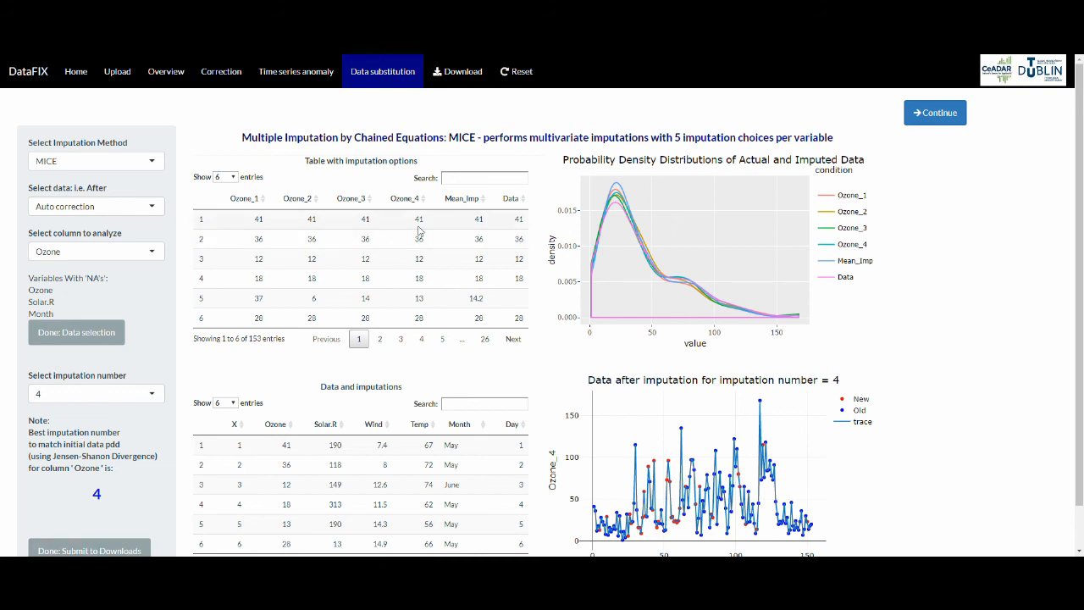
click(465, 72)
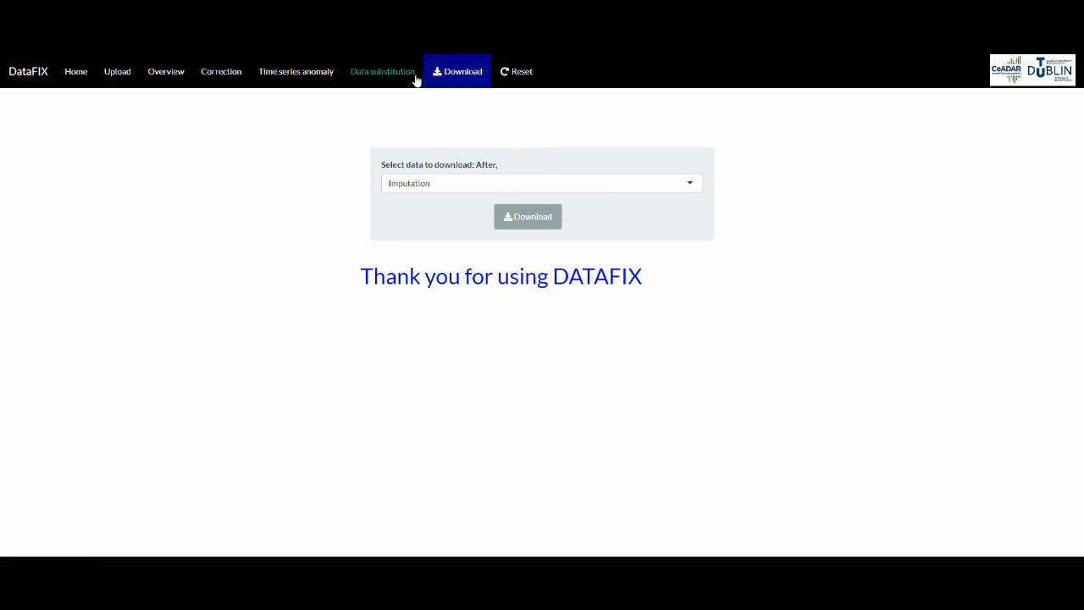
click(382, 71)
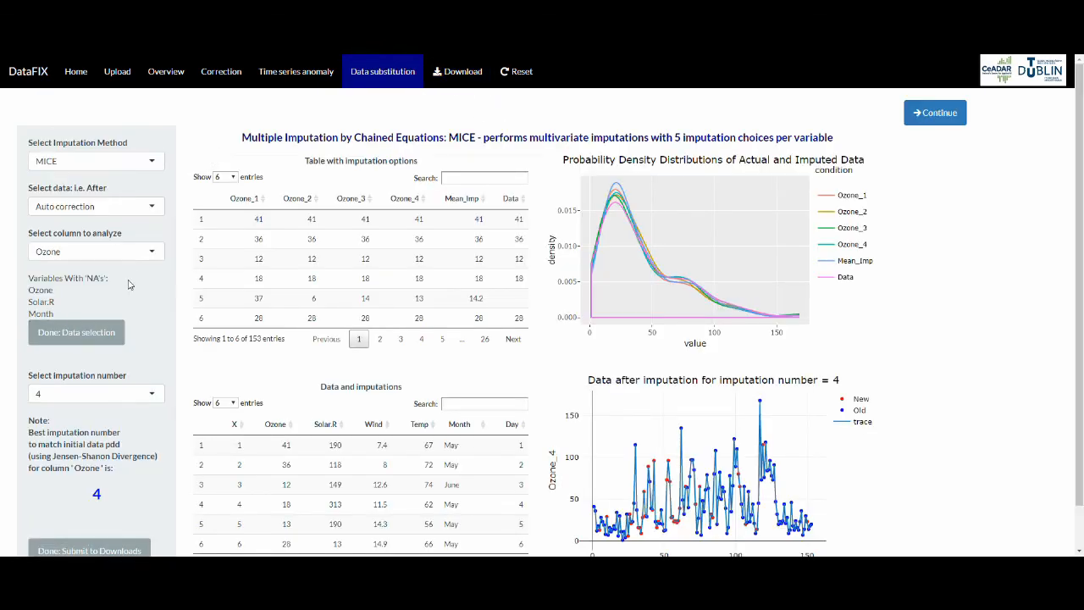
Impute the Month column with MICE, choose imputation number 2, submit it to downloads and go to the download page
click(135, 254)
click(108, 331)
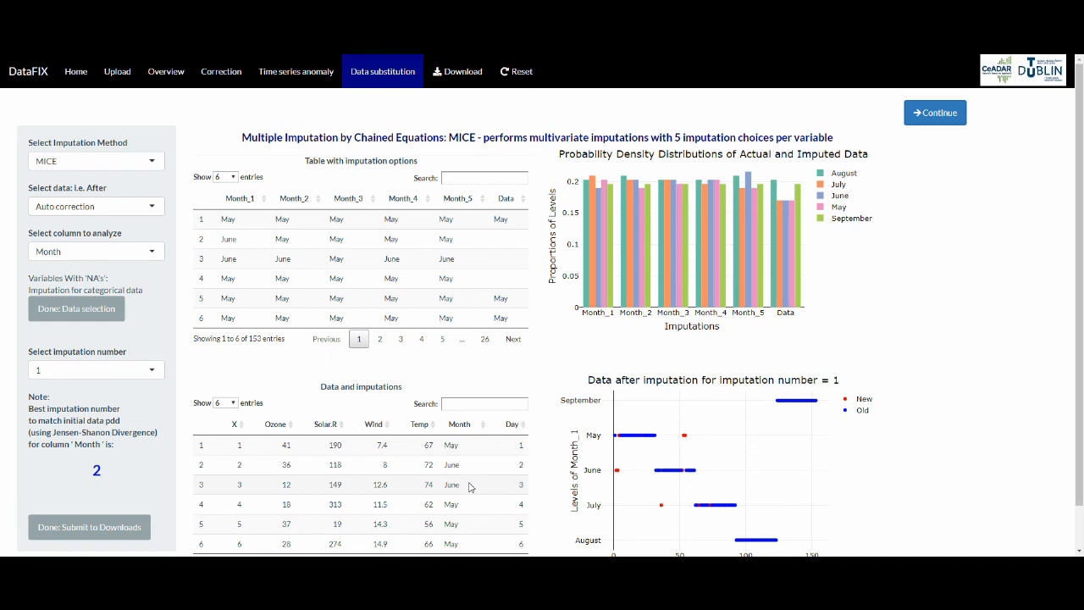
click(142, 372)
click(129, 408)
click(98, 528)
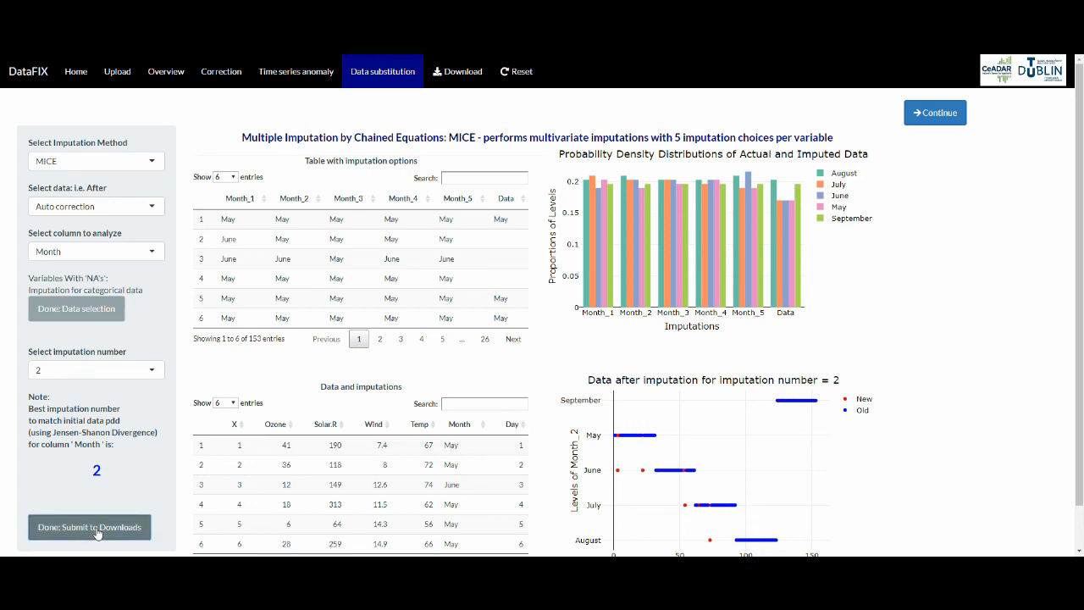
click(462, 78)
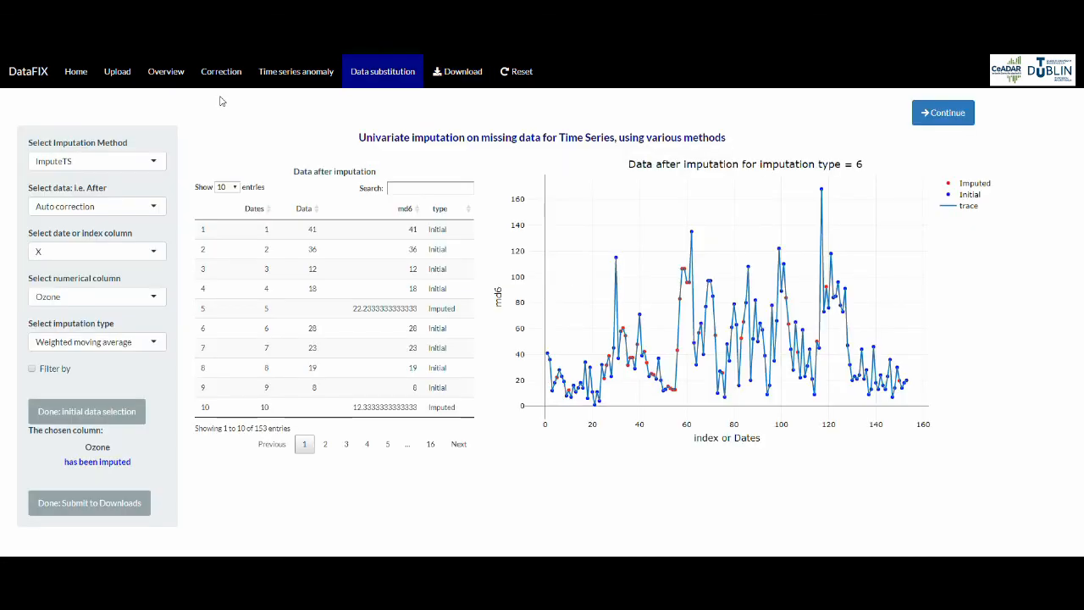
Review the earlier session's data overview, correction, time series anomaly and data substitution pages
click(150, 78)
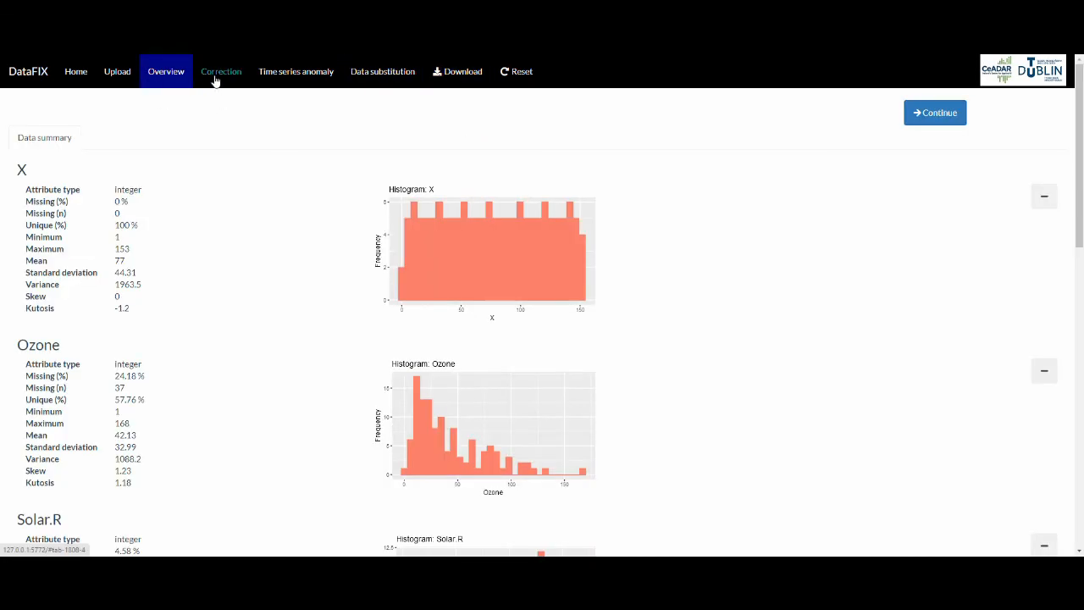
click(215, 77)
click(285, 76)
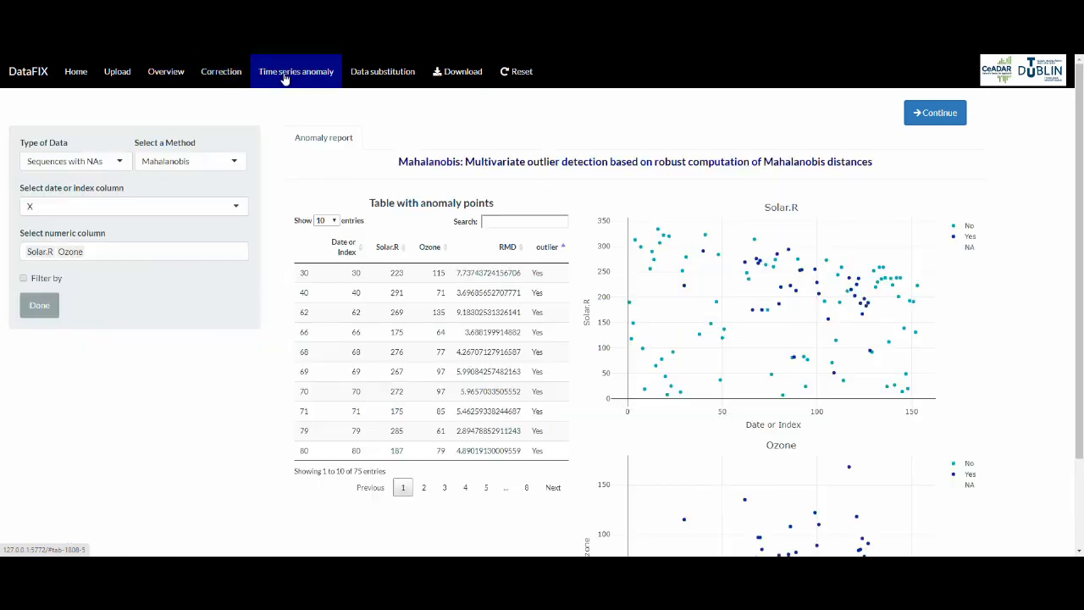
click(394, 79)
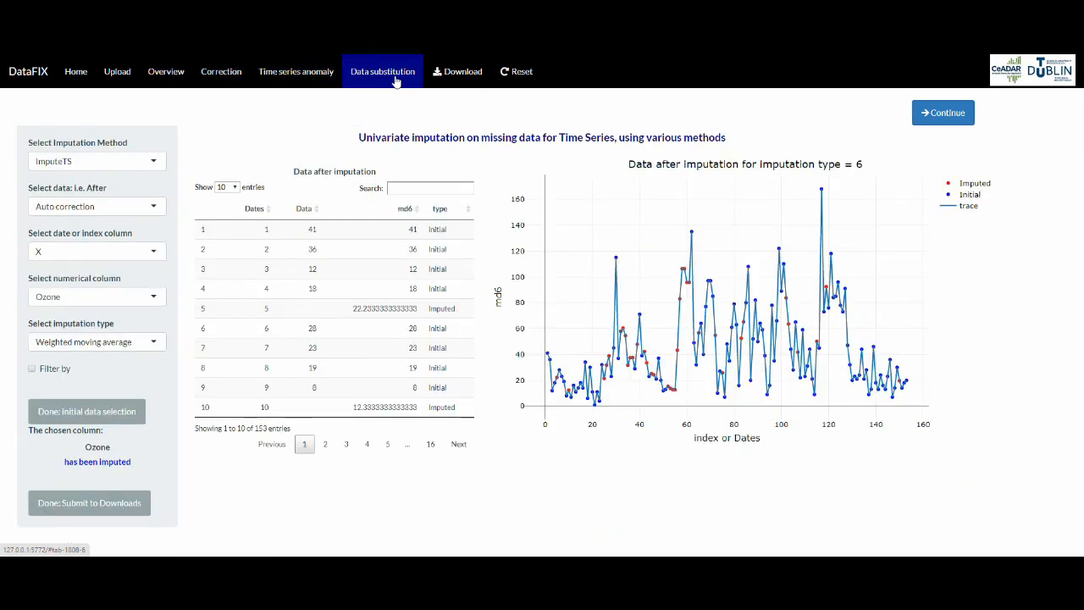